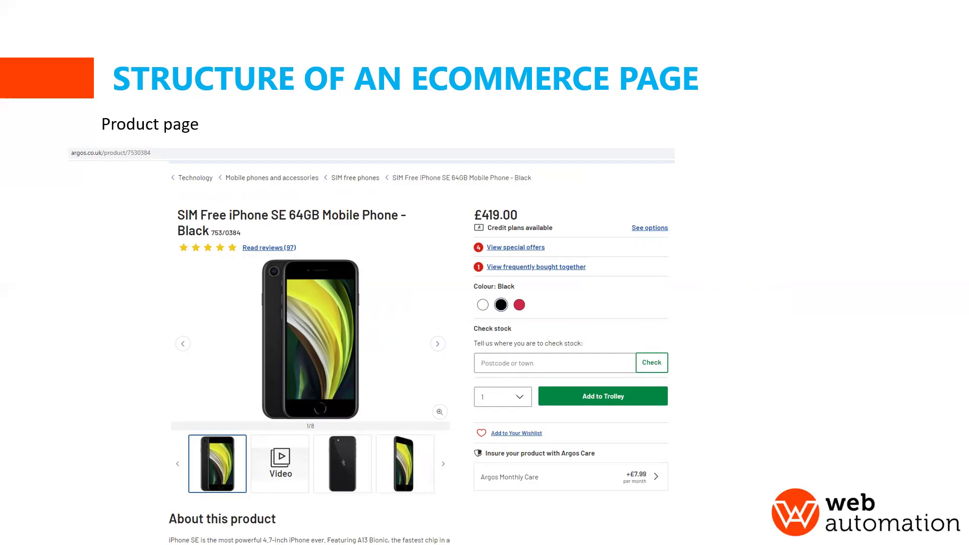
Advance the PowerPoint presentation to the Category pages slide.
left_click(510, 92)
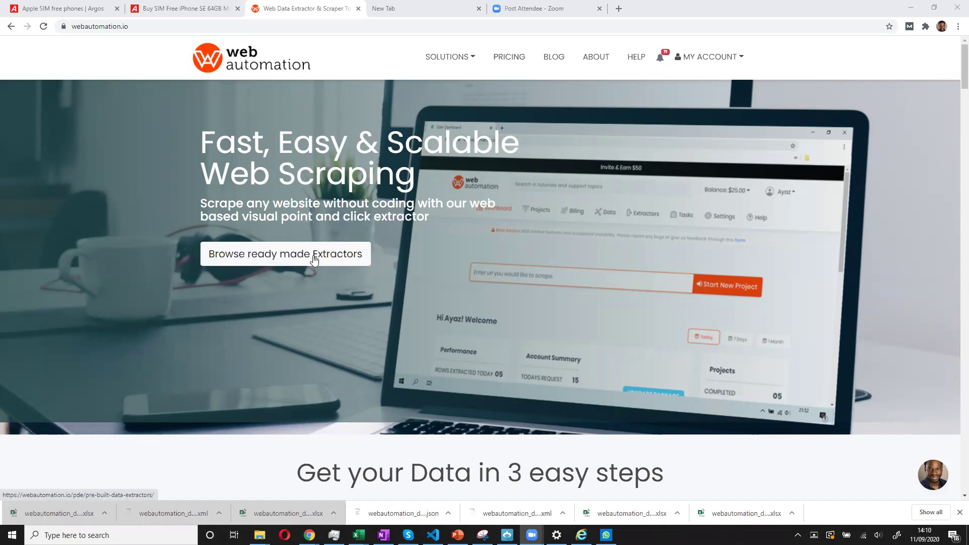
Search the ready-made extractors catalogue for 'argos'.
left_click(286, 260)
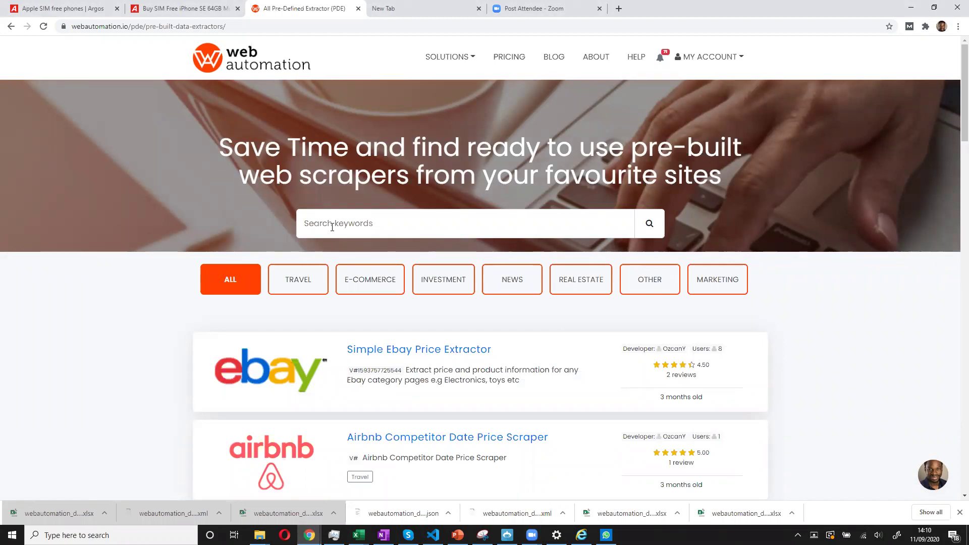
left_click(333, 227)
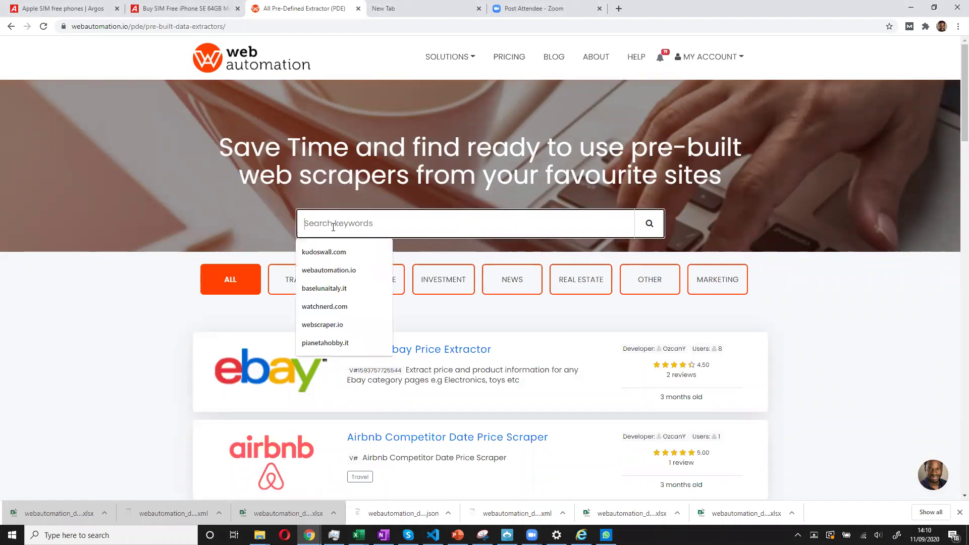
type("argos")
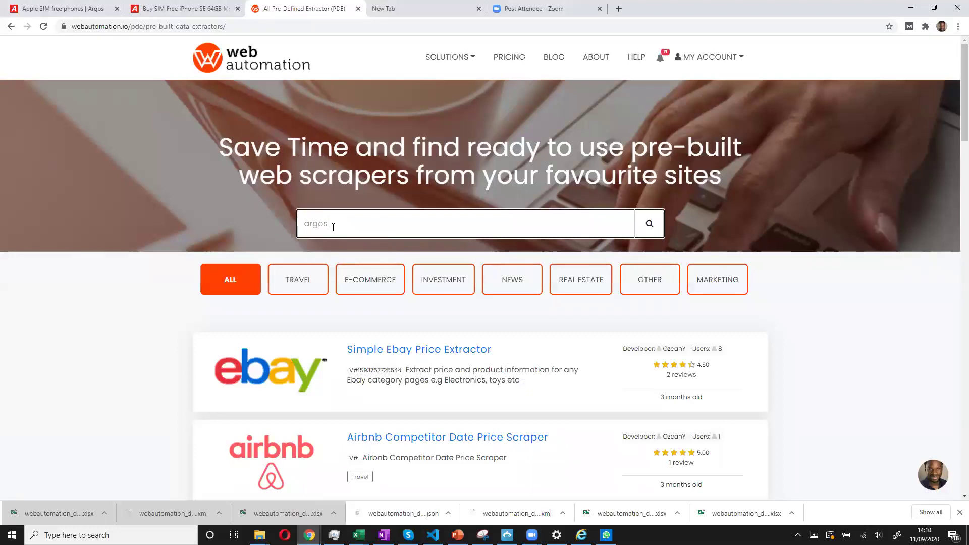
left_click(650, 227)
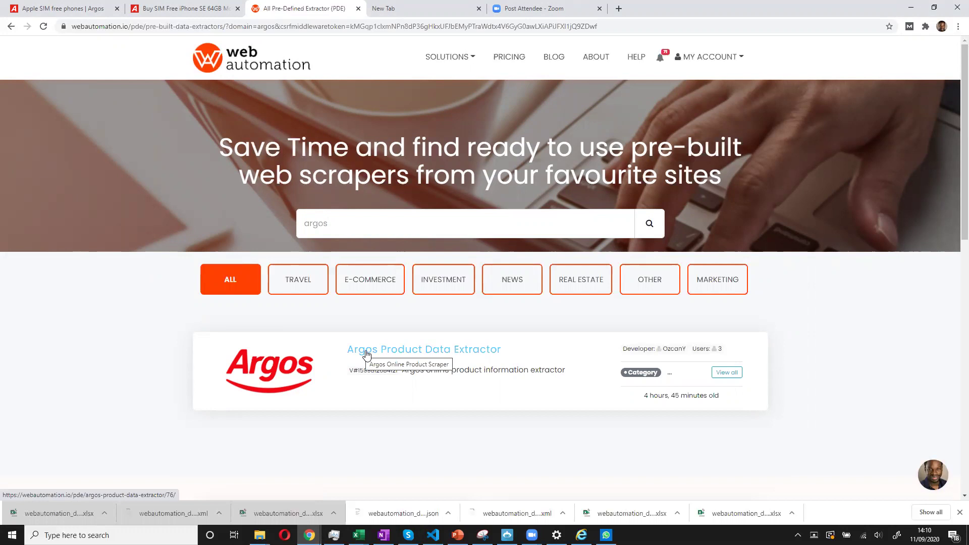
Add the Argos Product Data Extractor for free to My Default Project.
left_click(364, 352)
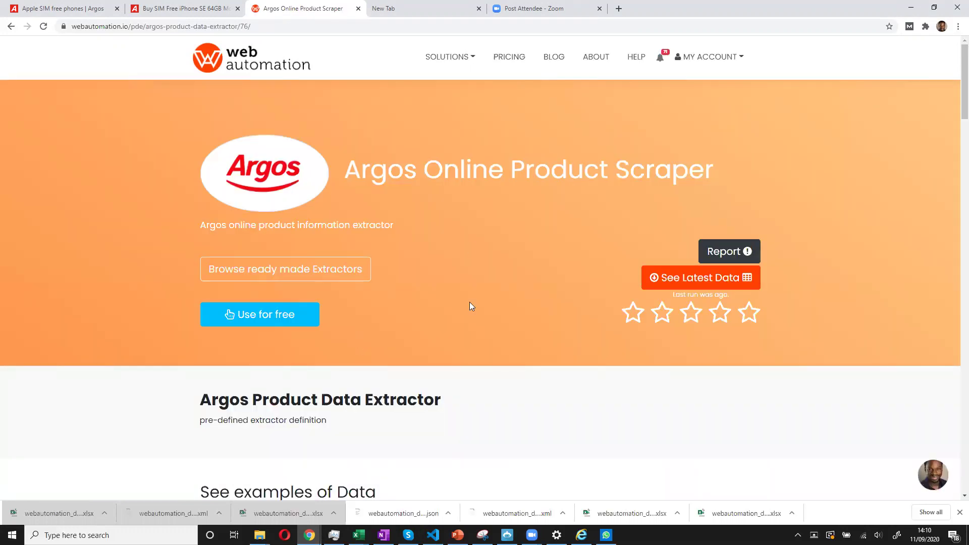
left_click(265, 318)
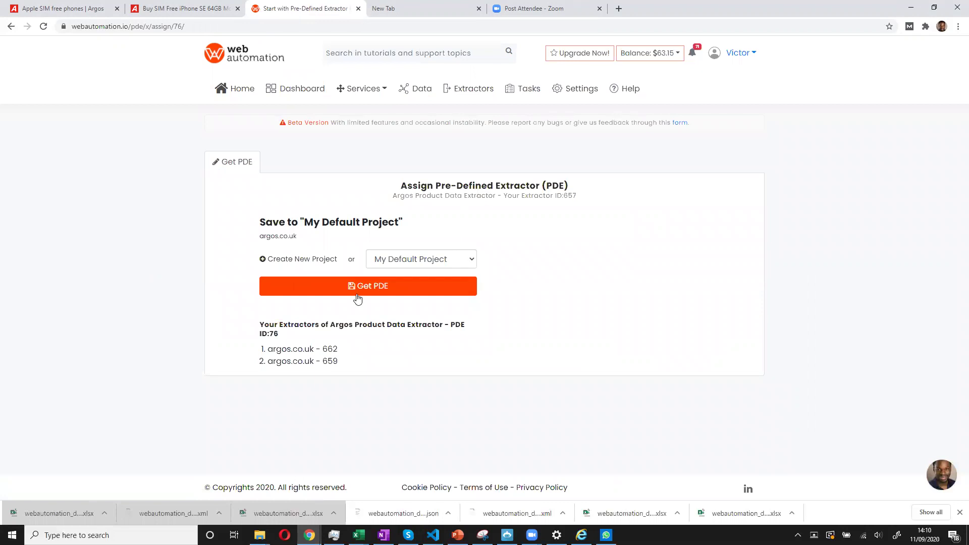
left_click(355, 290)
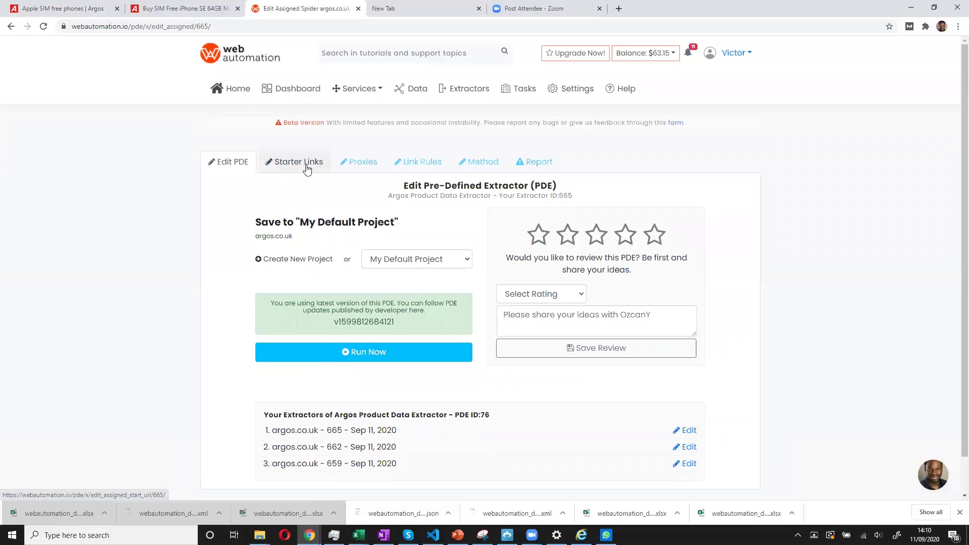
Copy the Argos Apple SIM-free phones listing URL from its browser tab.
left_click(306, 169)
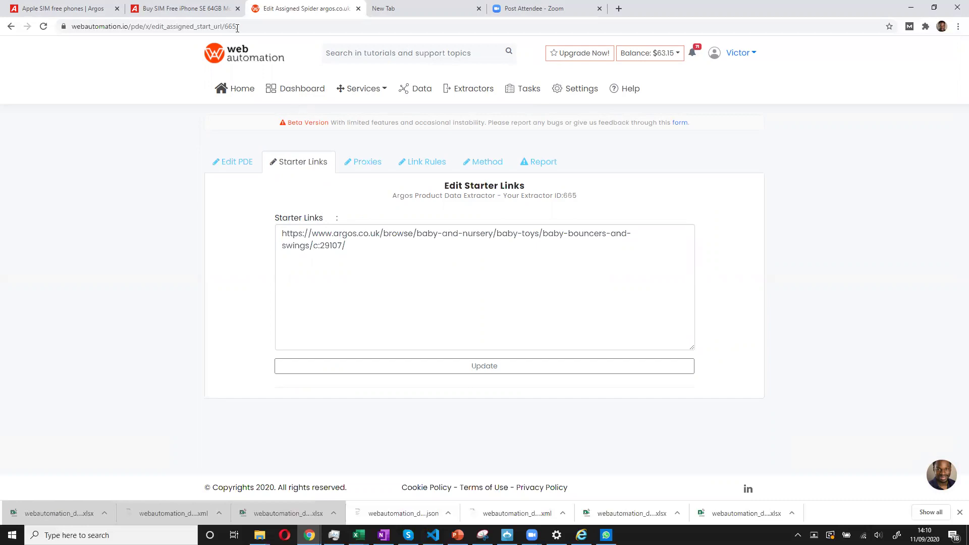
left_click(190, 11)
left_click(89, 7)
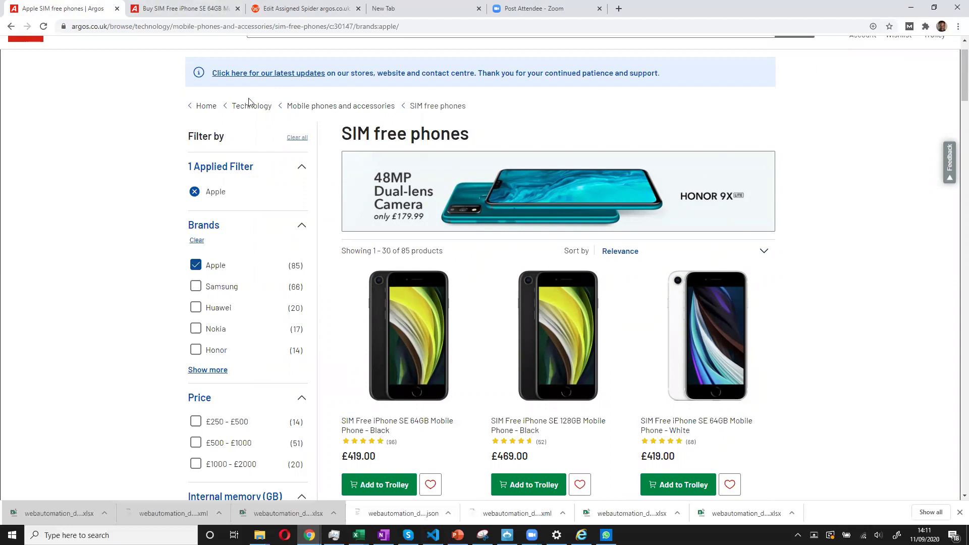
left_click(248, 29)
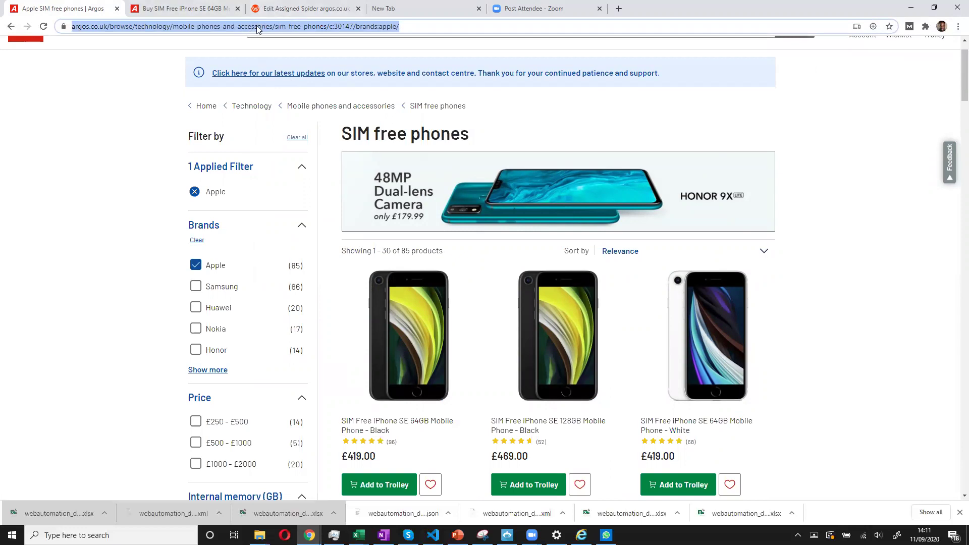
right_click(256, 25)
left_click(291, 98)
Replace the baby-bouncers starter link with the Apple phones URL and update it.
left_click(288, 7)
triple_click(281, 234)
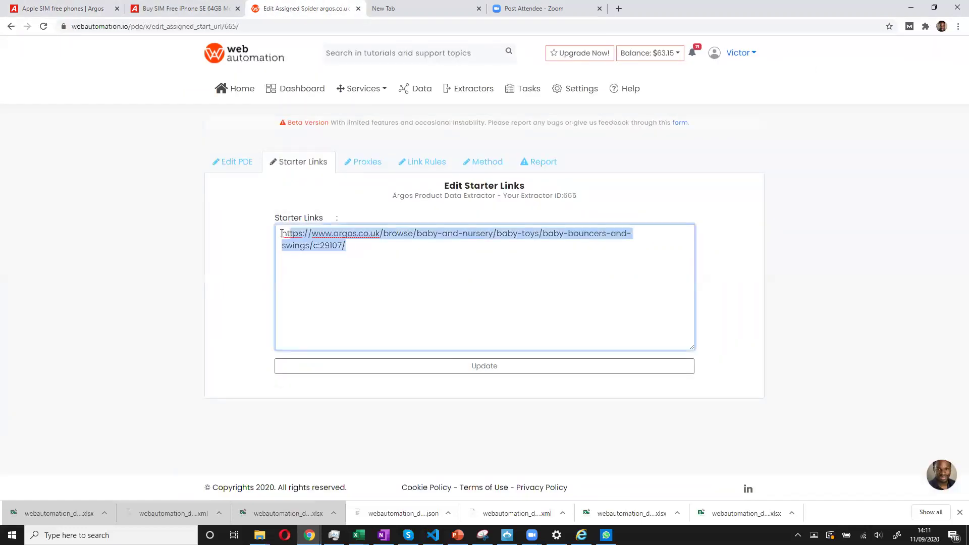
key("ctrl+v")
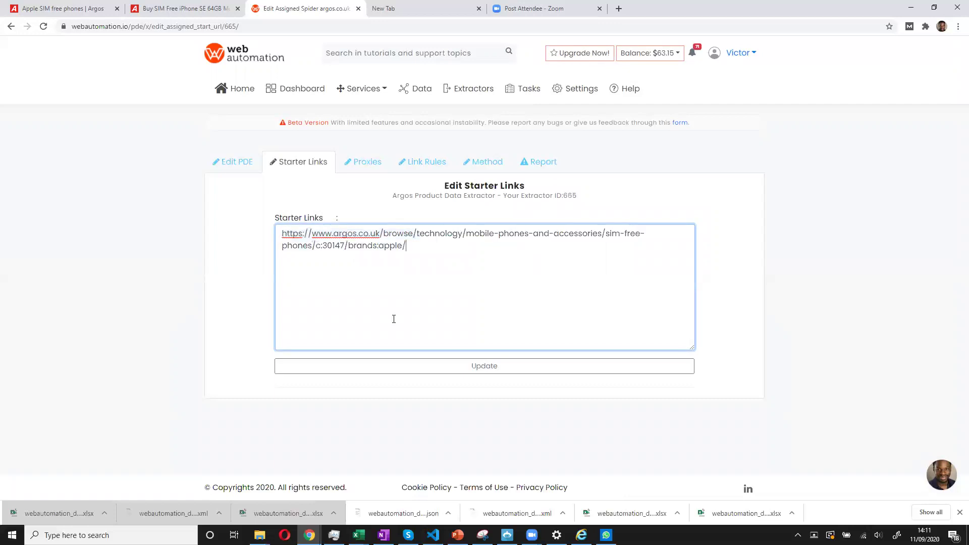
left_click(386, 366)
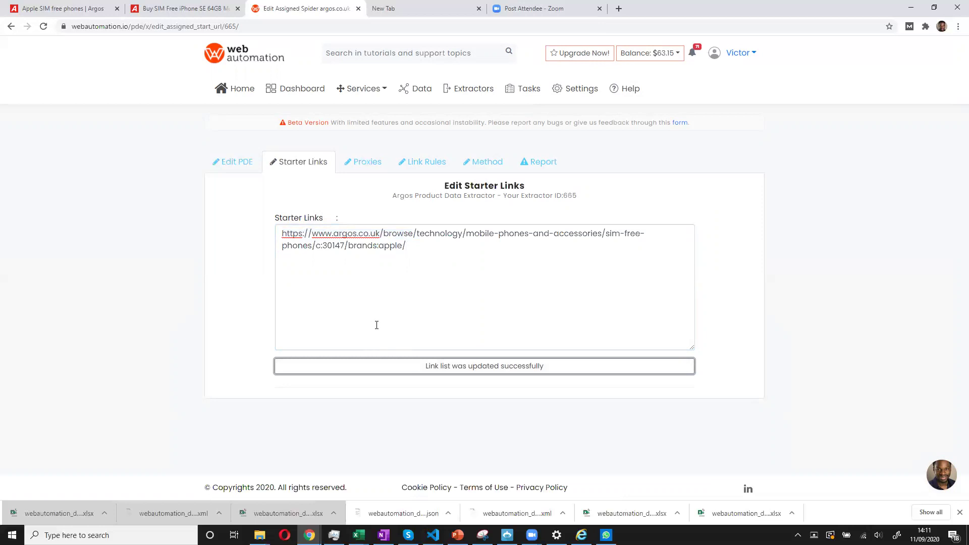
Run extractor 665 and download its results as an xlsx file.
left_click(459, 93)
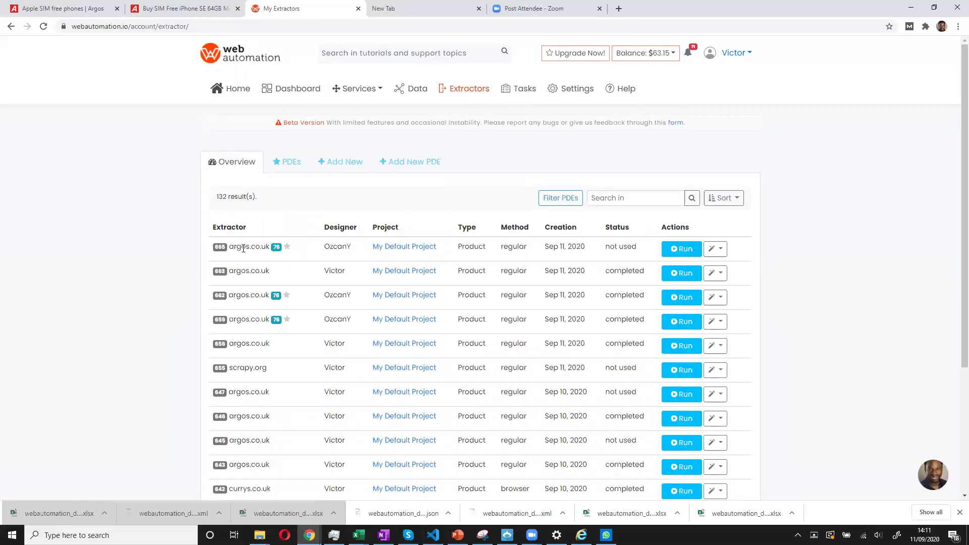
left_click(682, 250)
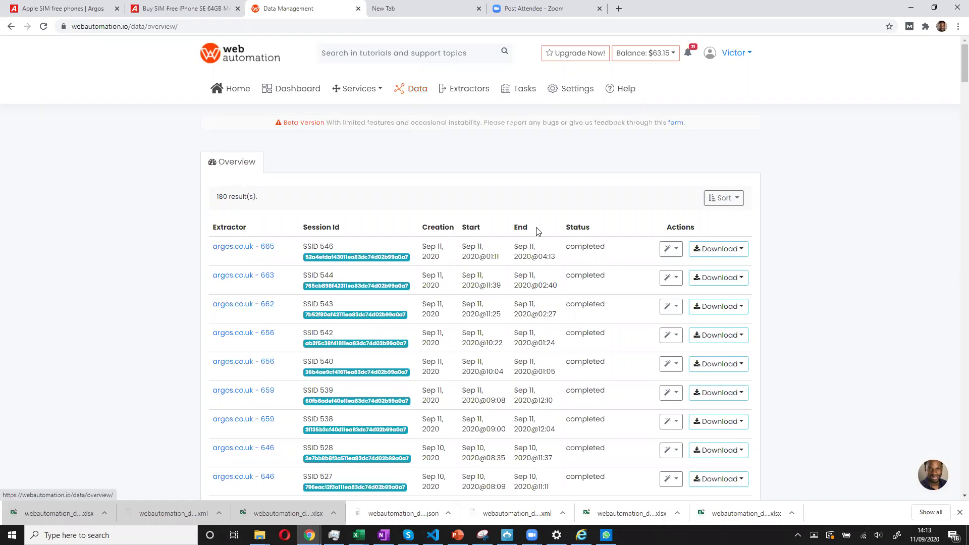
left_click(745, 256)
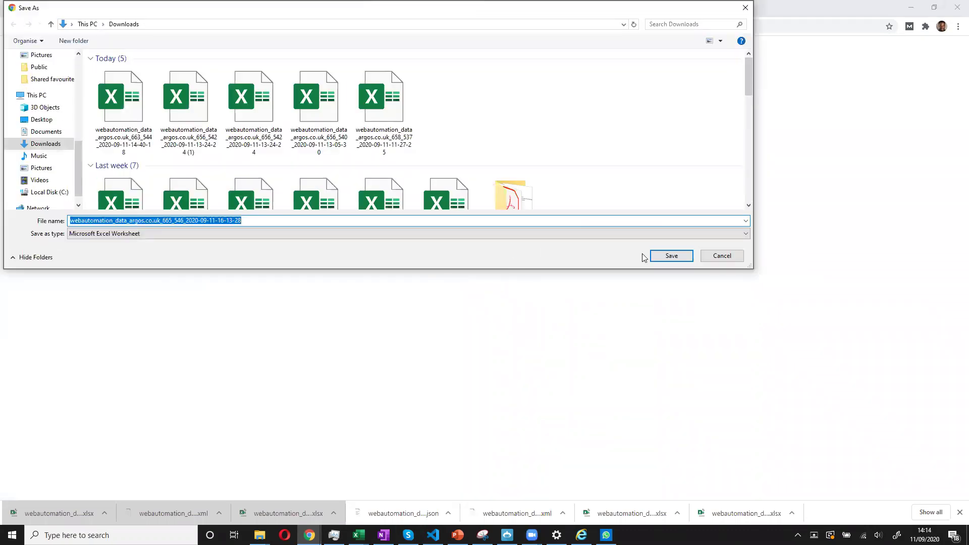
left_click(656, 256)
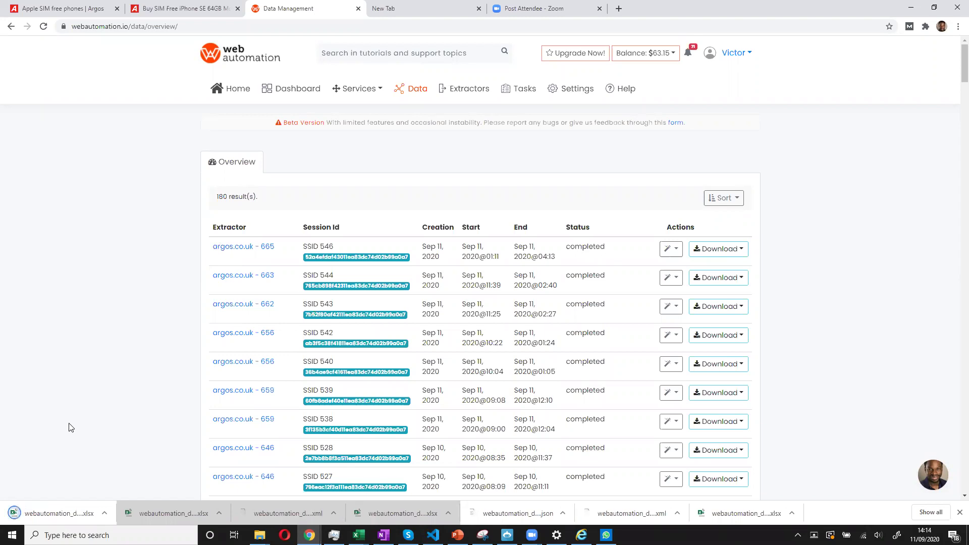
Open the results xlsx in Excel, enable editing, and check row 2's category, description, image and name.
left_click(57, 513)
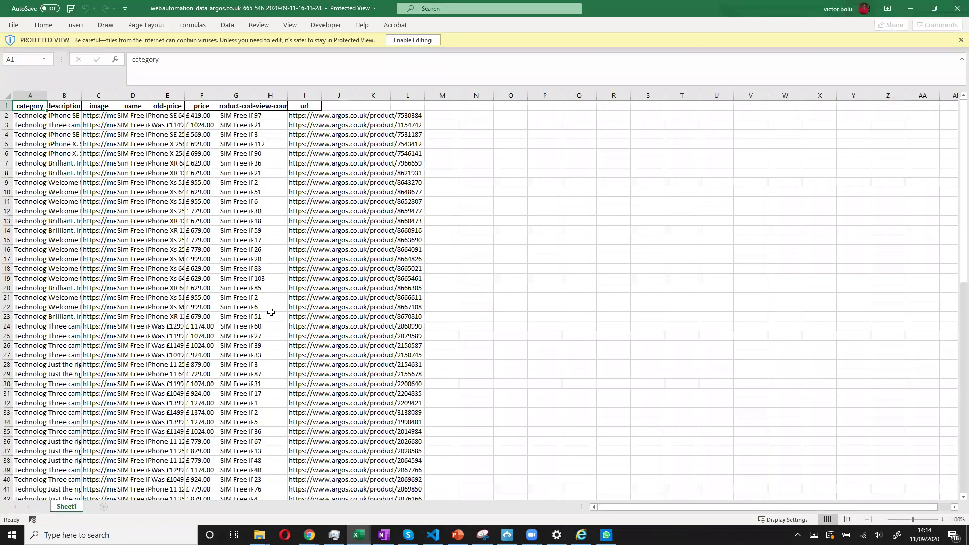
left_click(396, 42)
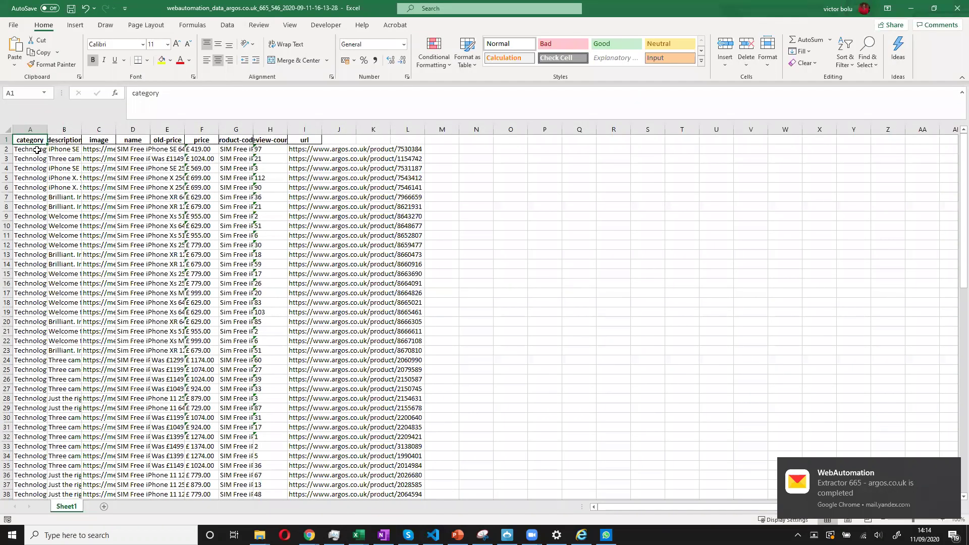
left_click(35, 150)
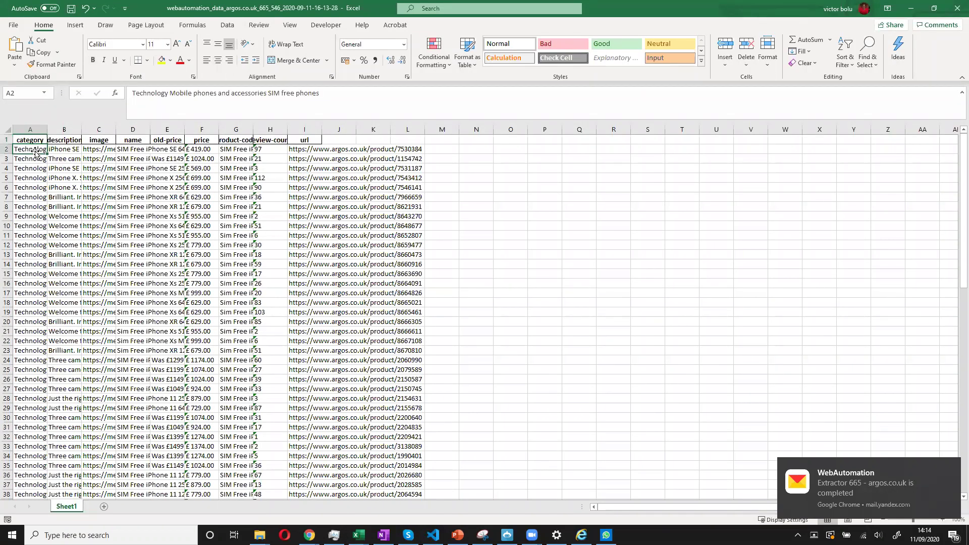
left_click(67, 150)
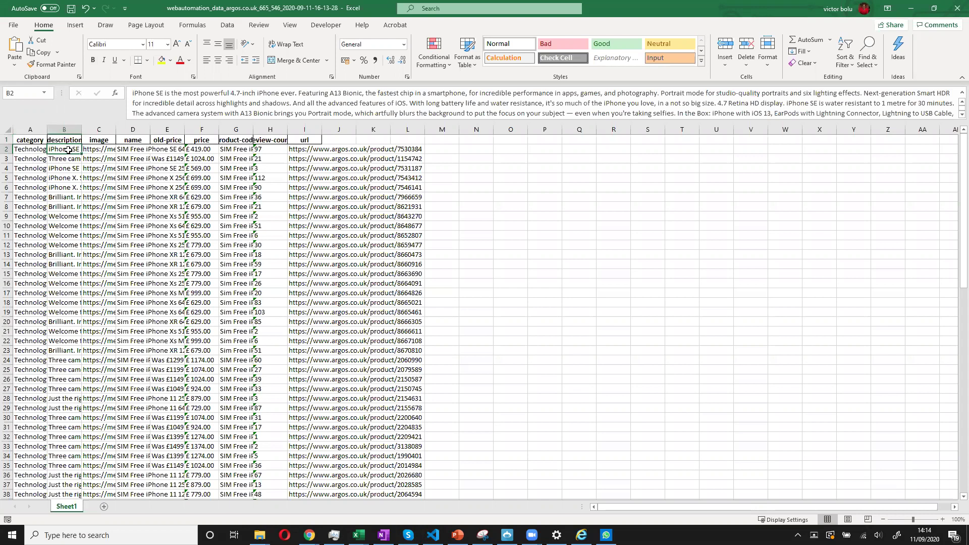
left_click(94, 150)
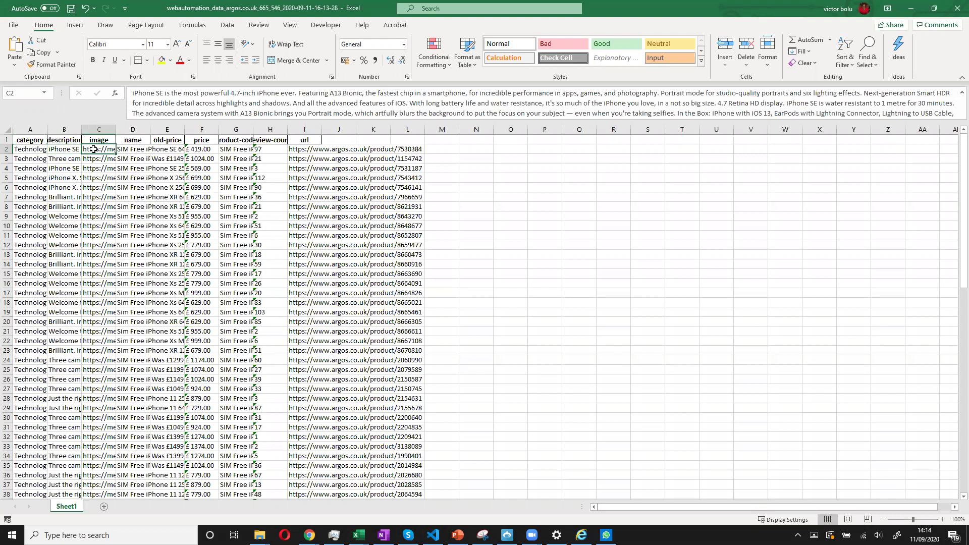
left_click(135, 152)
Check the old price, price, product code and URL cells, then return to the browser.
left_click(172, 151)
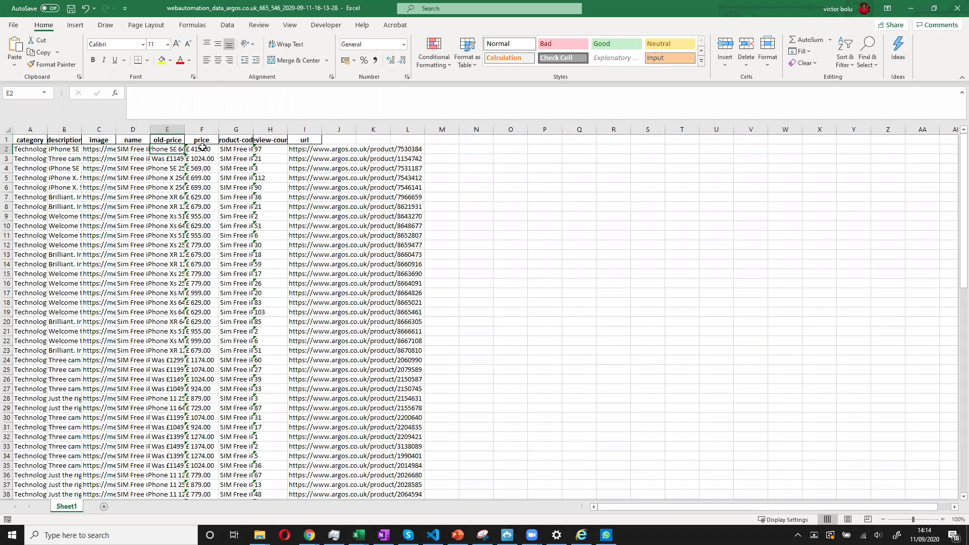
left_click(202, 147)
left_click(229, 149)
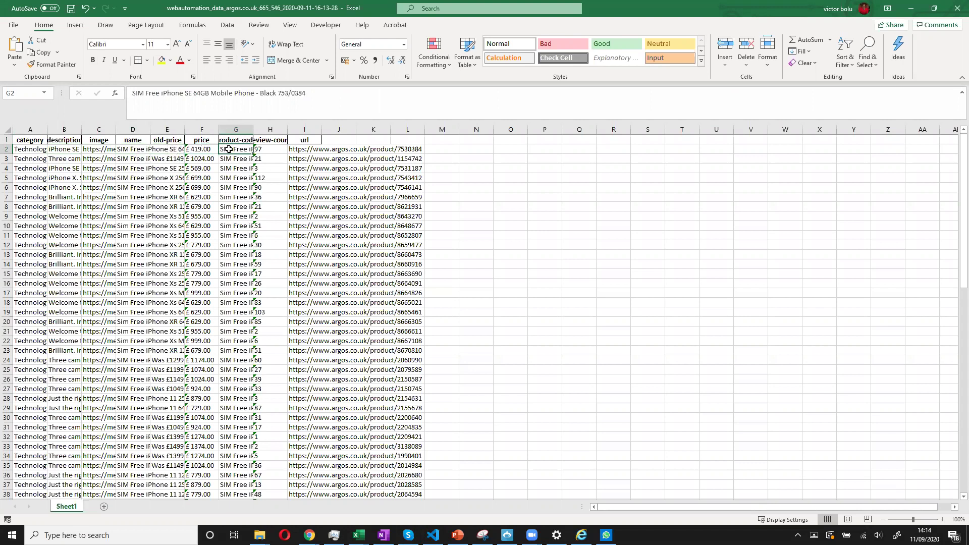
left_click(301, 149)
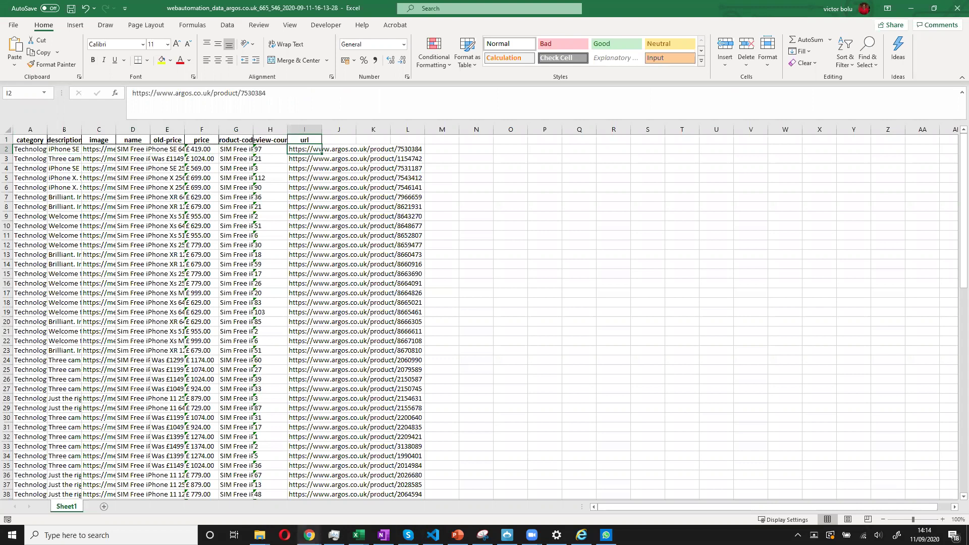
mouse_move(309, 535)
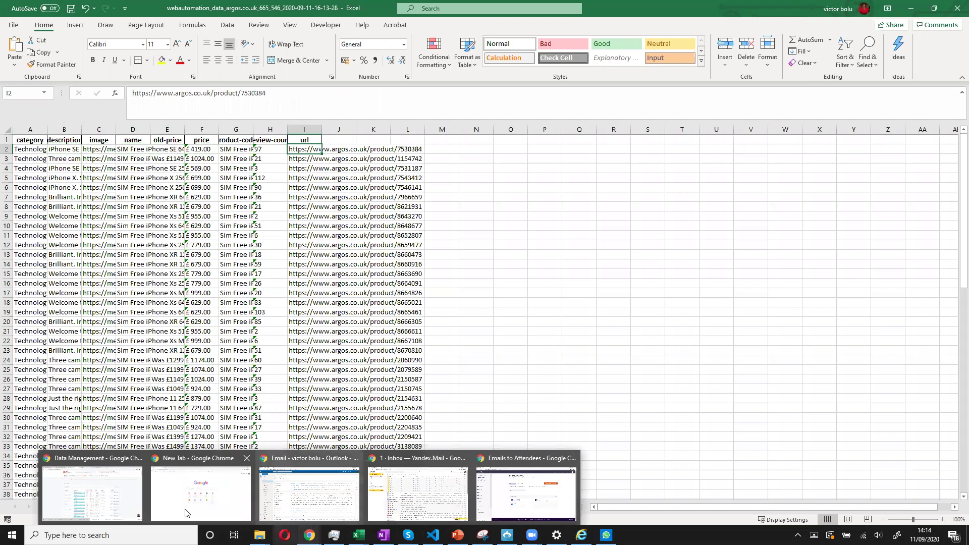
left_click(115, 507)
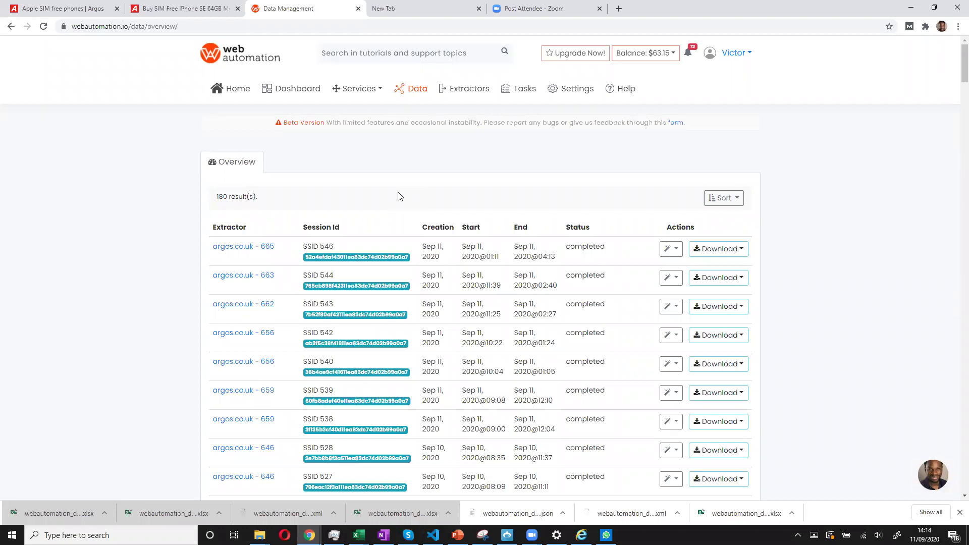
left_click(232, 93)
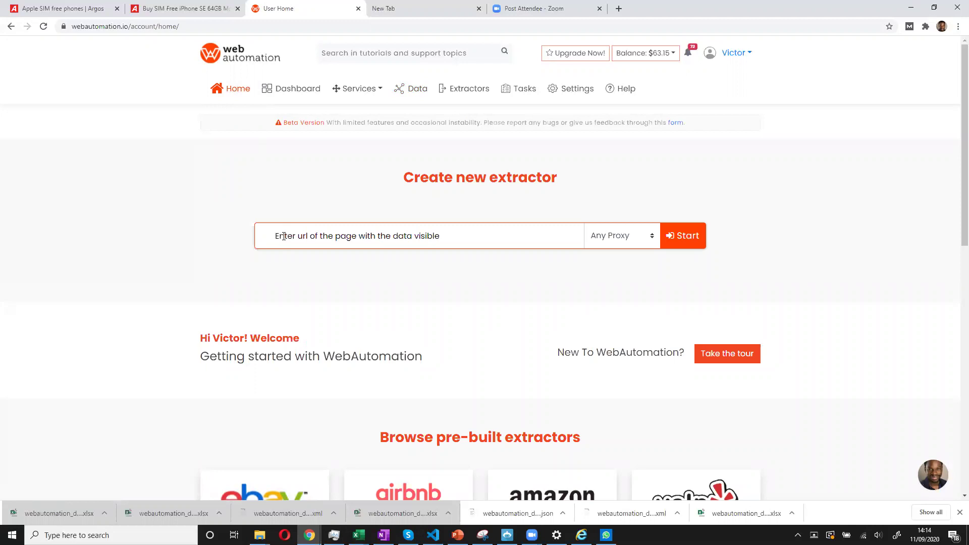
left_click(184, 10)
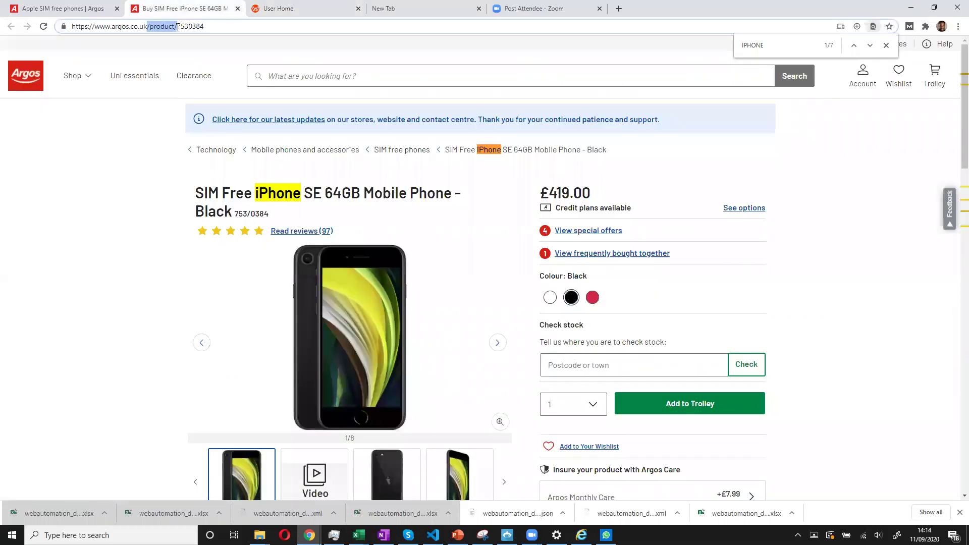
left_click(146, 188)
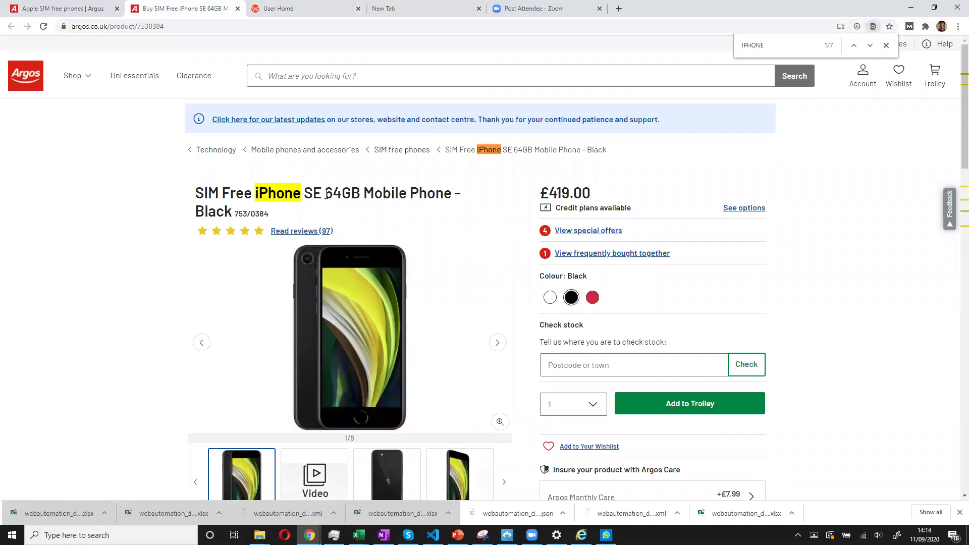
left_click(128, 28)
right_click(128, 26)
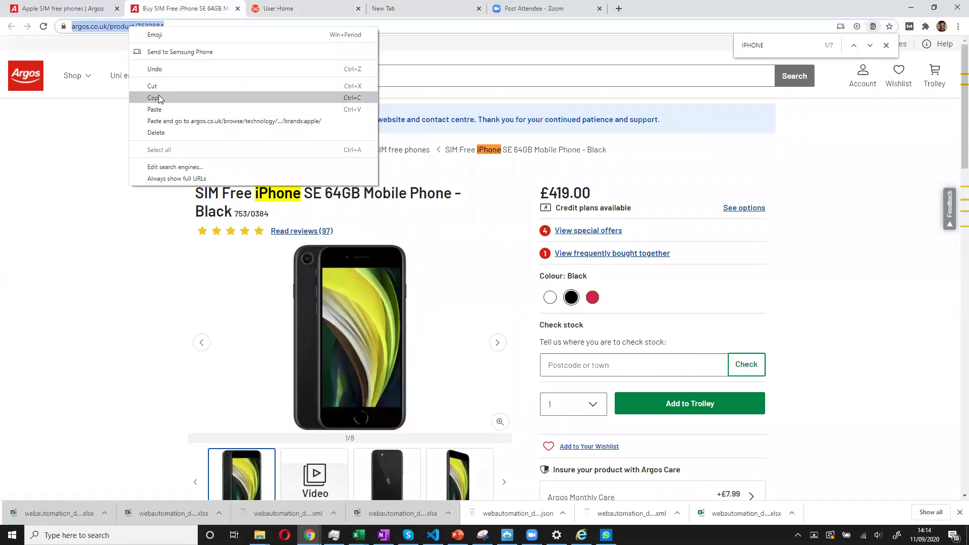
left_click(159, 96)
key("ctrl+Tab")
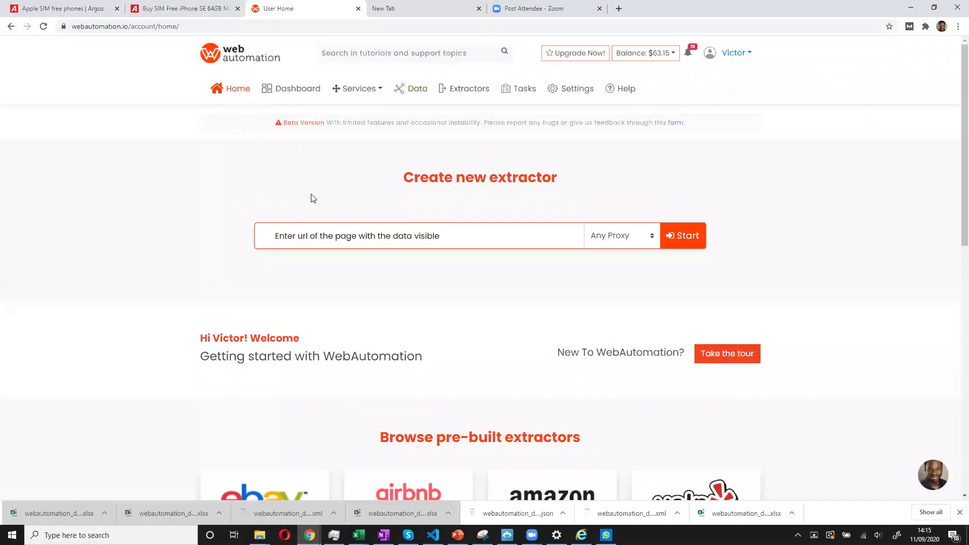
left_click(295, 230)
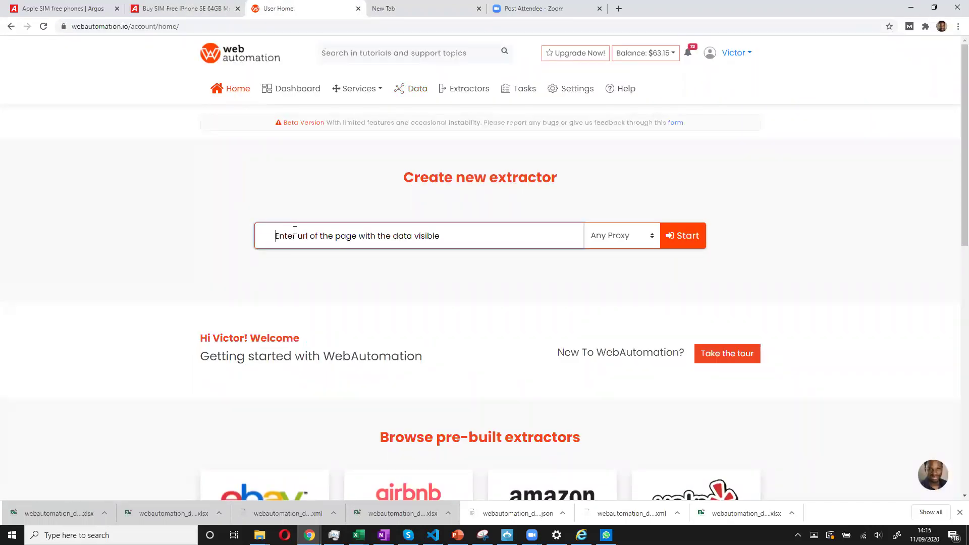
key("ctrl+v")
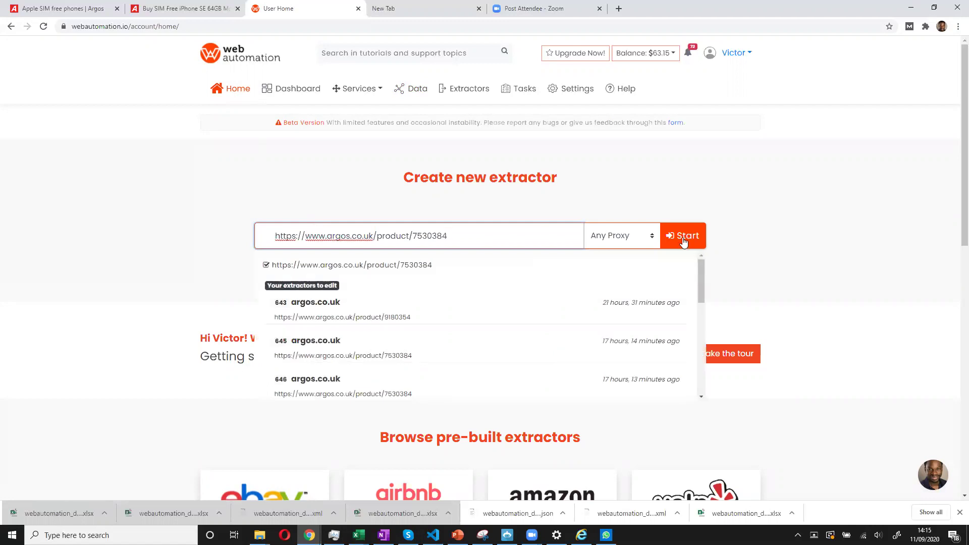
Start an extractor for the Argos URL and choose the free Concierge Extractor Builder.
left_click(682, 241)
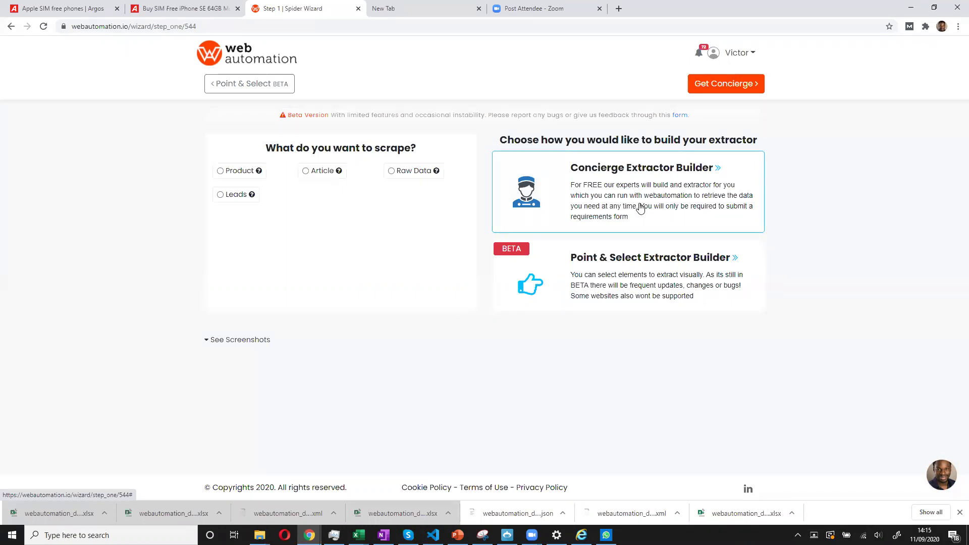
left_click(581, 197)
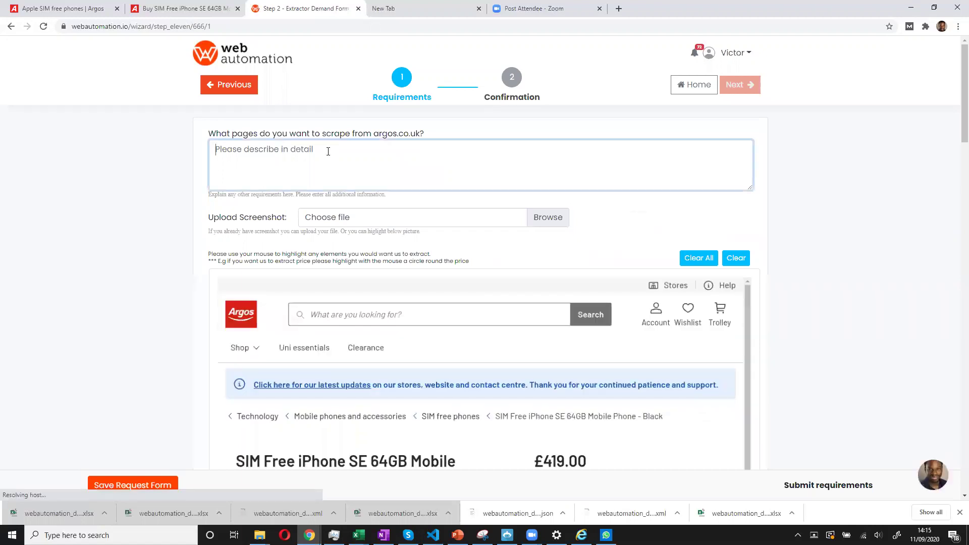
Describe the request: scrape all Apple mobile phones' price, description and name.
left_click(328, 152)
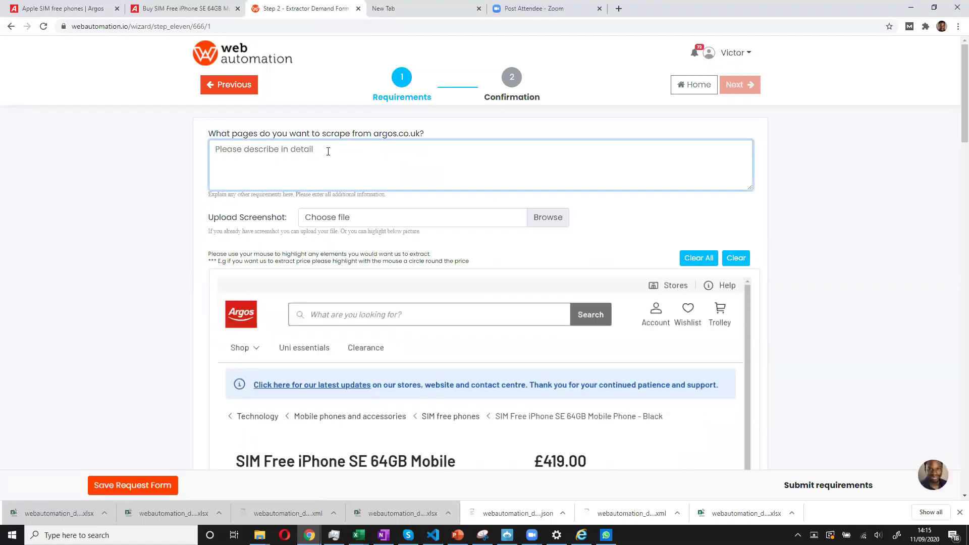
type("I would like to scrape")
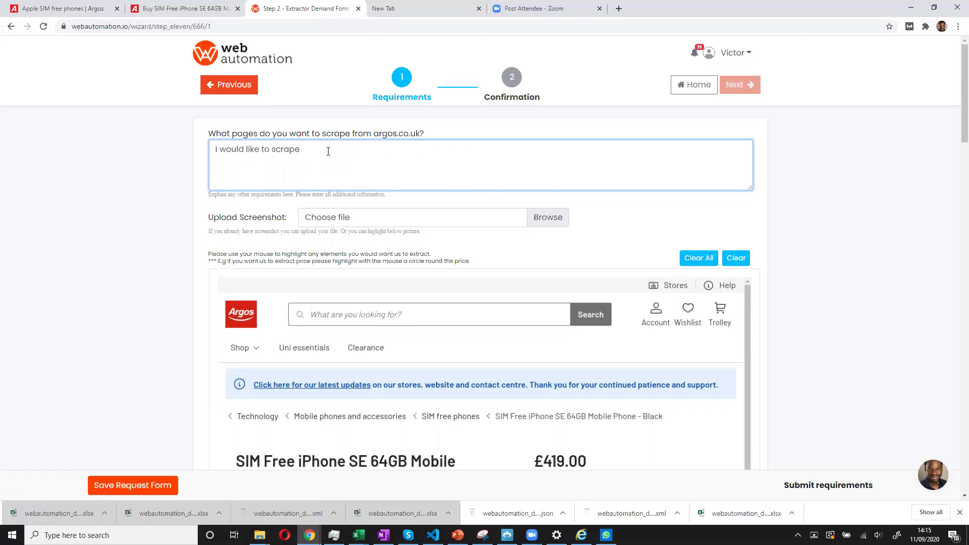
type(" all mobile phones made by apple, I want , price and")
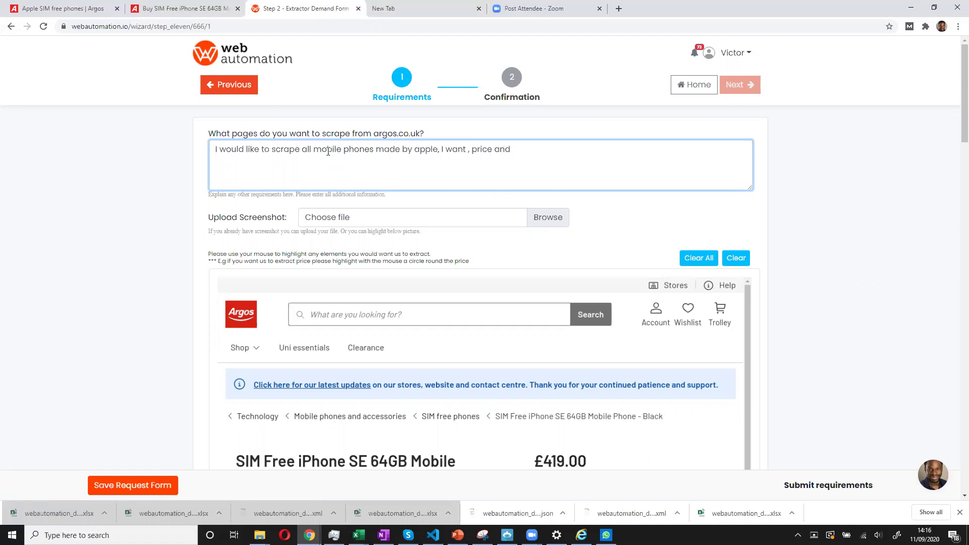
type(" description and name")
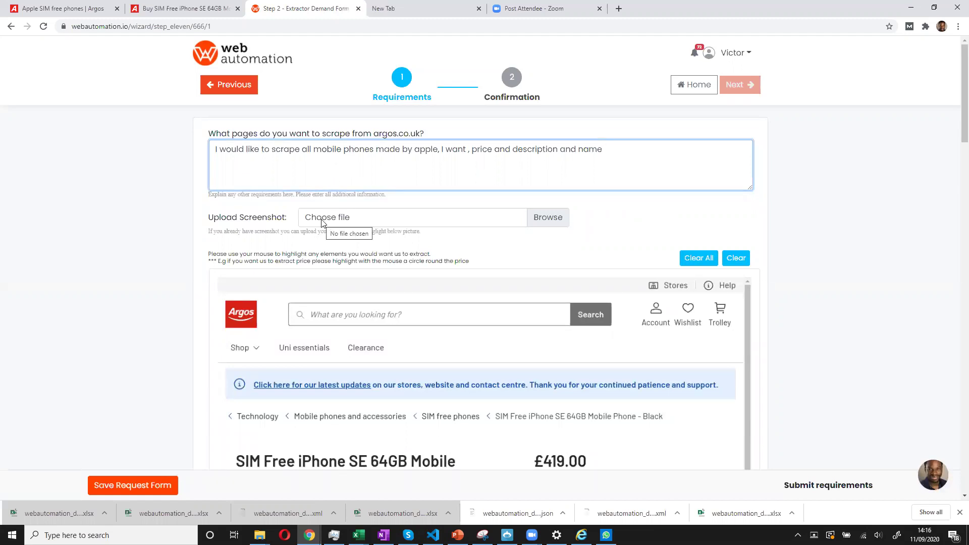
scroll(330, 348, "down", 4)
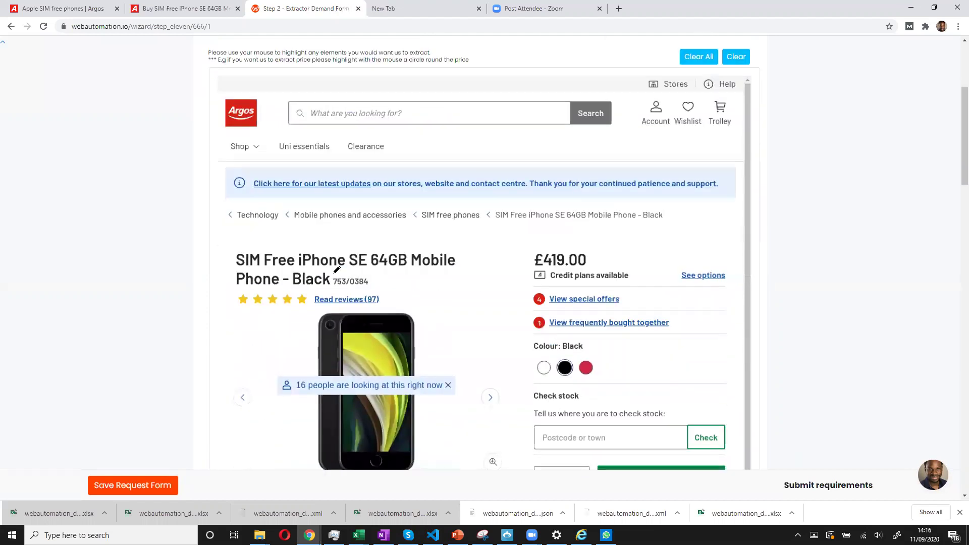
Circle the title, £419.00 price and About this product text on the snapshot, then save.
mouse_move(268, 240)
left_mouse_down()
mouse_move(227, 243)
mouse_move(275, 278)
mouse_move(432, 276)
mouse_move(468, 233)
mouse_move(257, 227)
left_mouse_up()
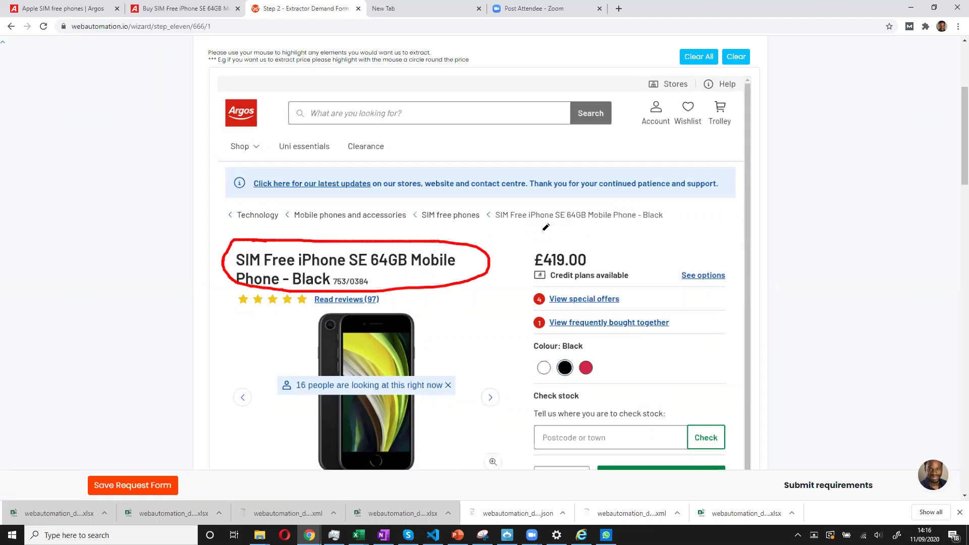
mouse_move(569, 241)
left_mouse_down()
mouse_move(514, 255)
mouse_move(593, 234)
mouse_move(568, 242)
left_mouse_up()
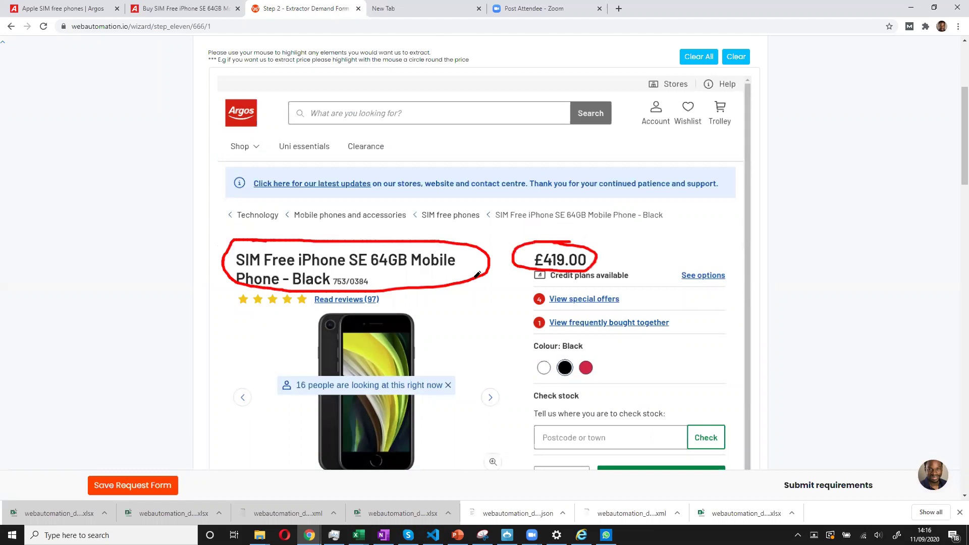
scroll(477, 279, "down", 1)
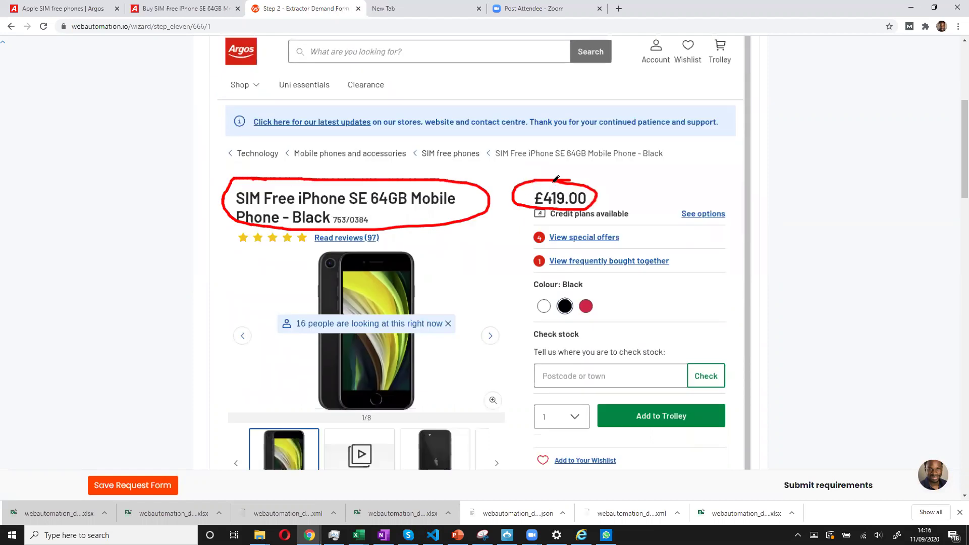
scroll(493, 254, "down", 1)
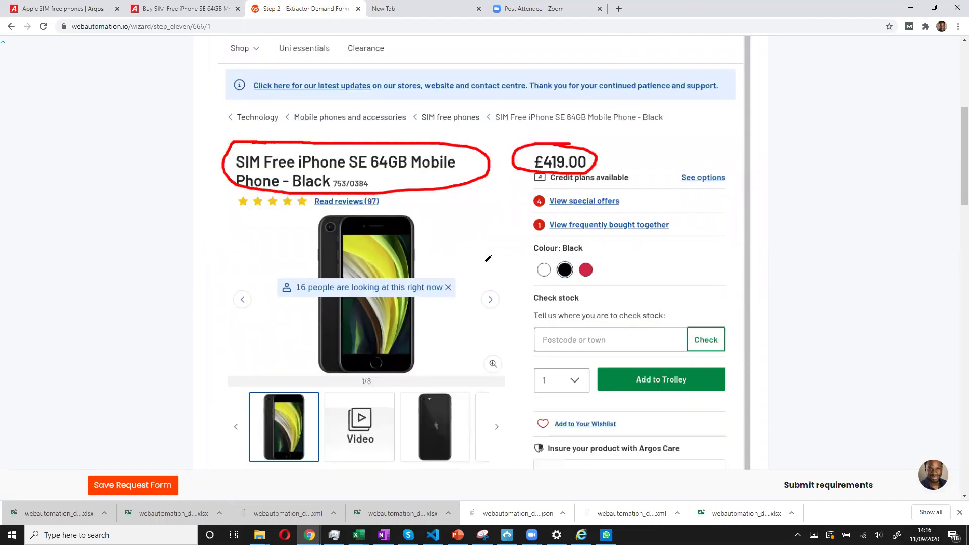
scroll(488, 258, "down", 5)
left_click_drag(217, 220, 236, 217)
mouse_move(219, 280)
left_mouse_down()
mouse_move(521, 289)
mouse_move(397, 187)
mouse_move(221, 208)
left_mouse_up()
left_click(122, 484)
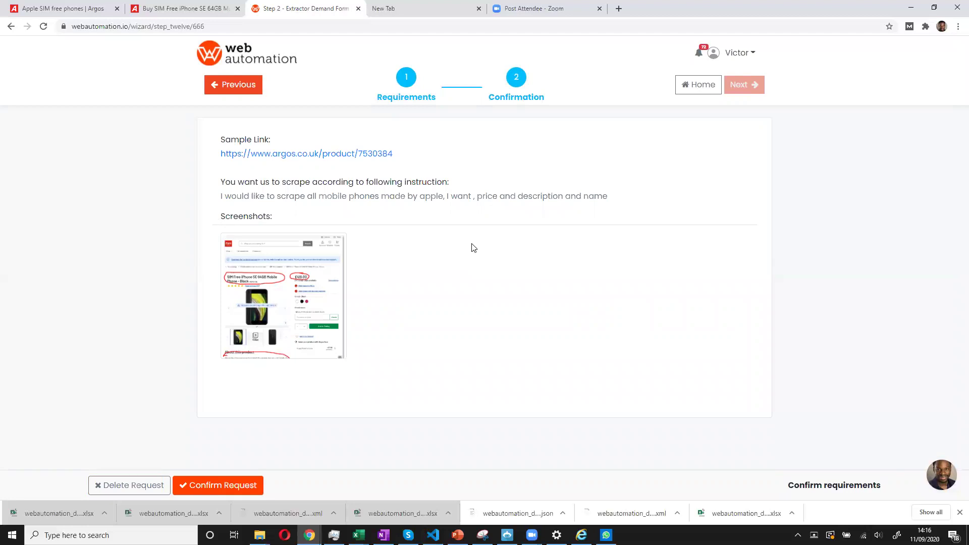
Go back twice from the confirmation page to Step 1 of the Spider Wizard.
left_click(249, 93)
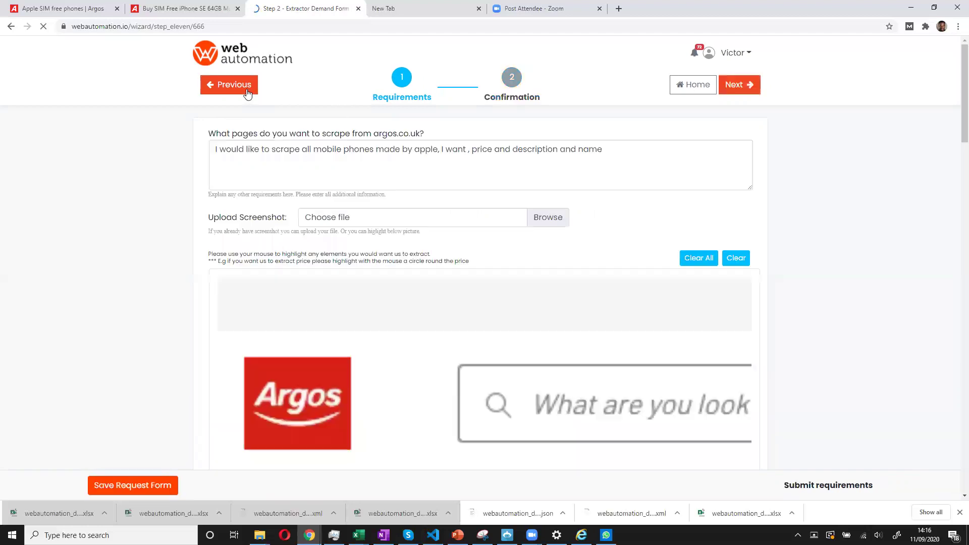
left_click(247, 94)
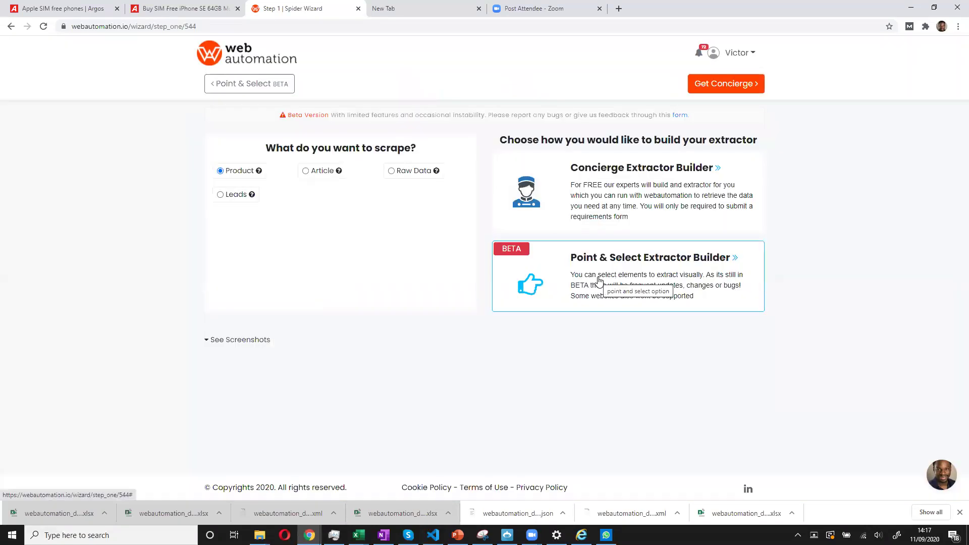
Choose Product scraping, open the Point & Select builder, and dismiss the Argos cookie popup.
left_click(220, 170)
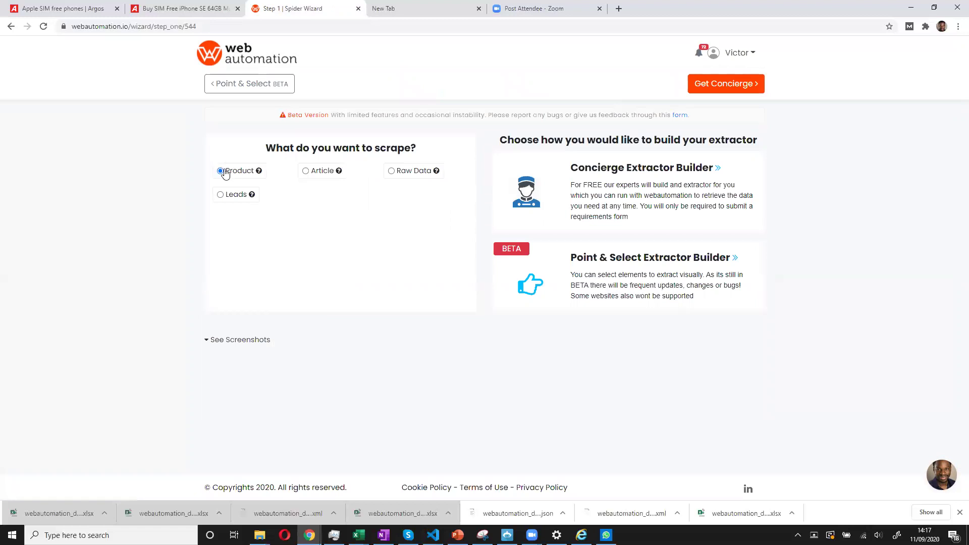
left_click(604, 302)
left_click(509, 336)
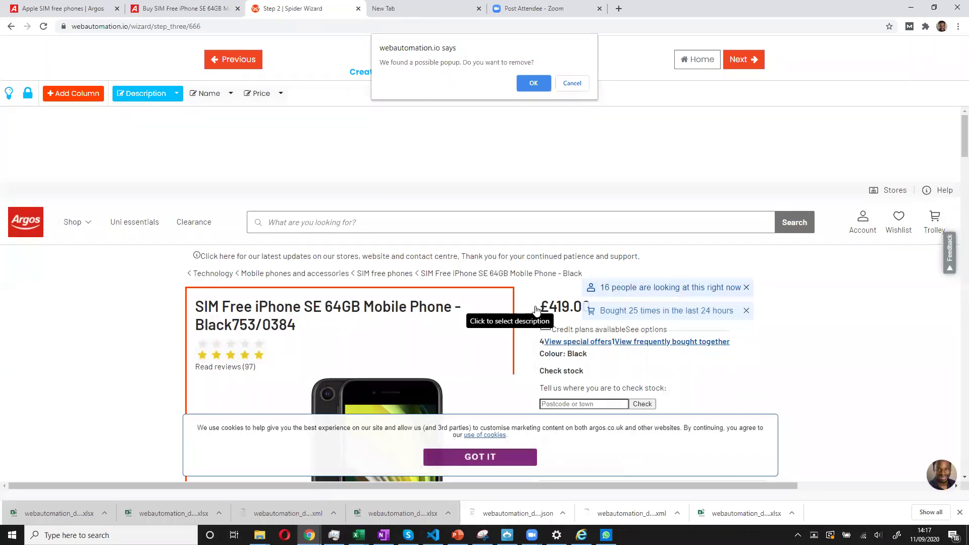
left_click(533, 83)
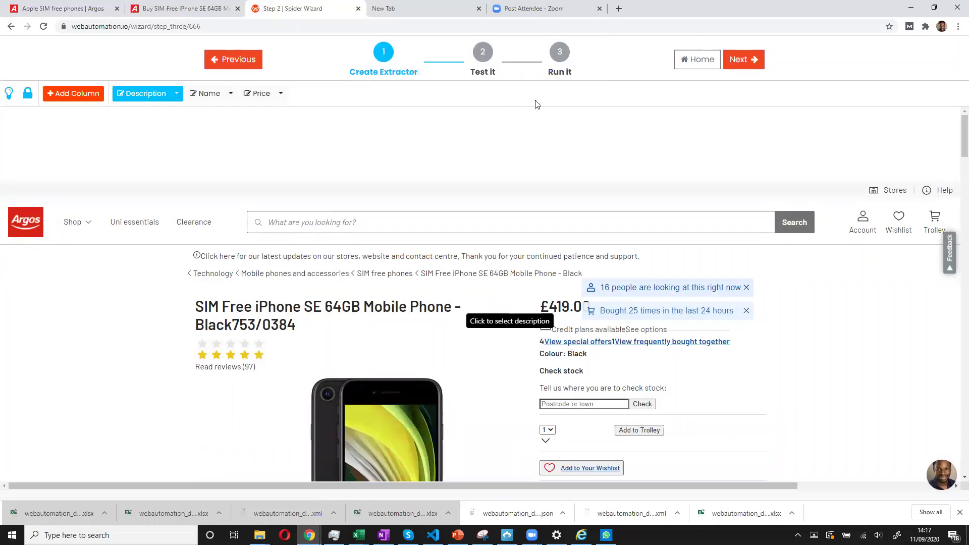
Map the Description column to the first 'About this product' paragraph and save it.
scroll(510, 184, "down", 2)
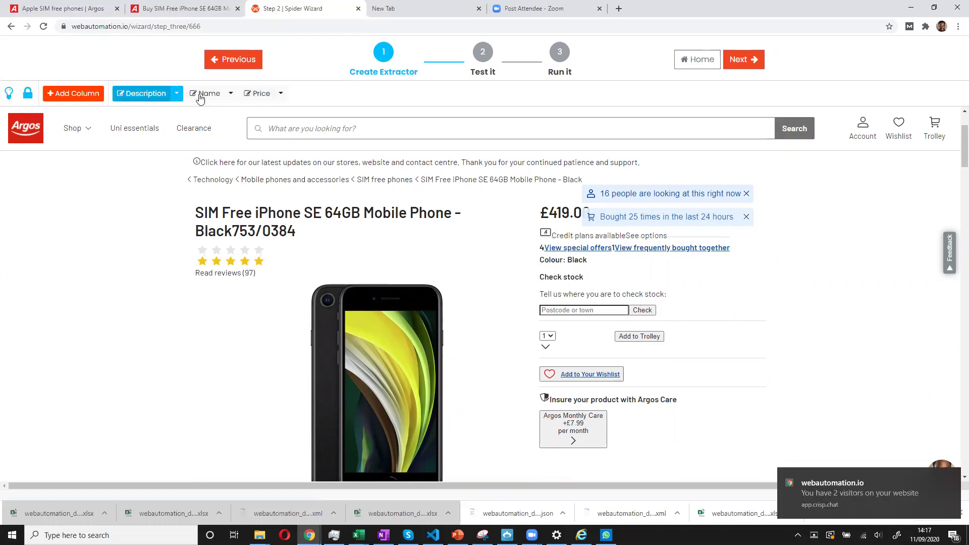
left_click(147, 95)
scroll(279, 273, "down", 5)
scroll(280, 275, "down", 10)
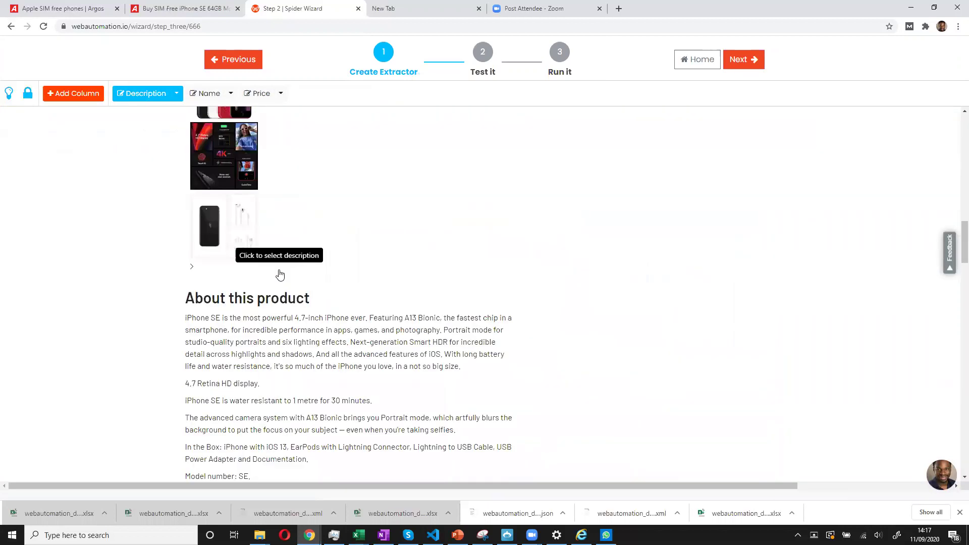
scroll(257, 271, "down", 1)
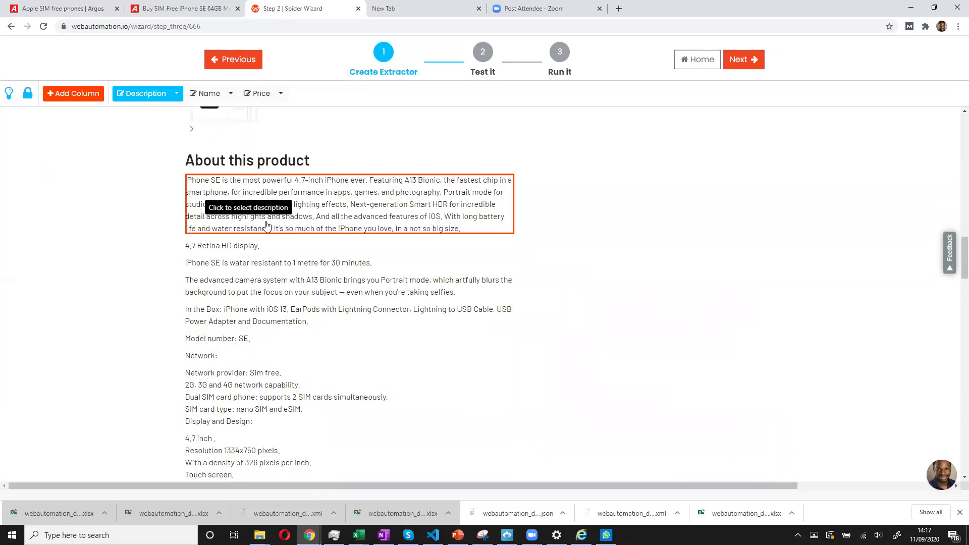
left_click(267, 225)
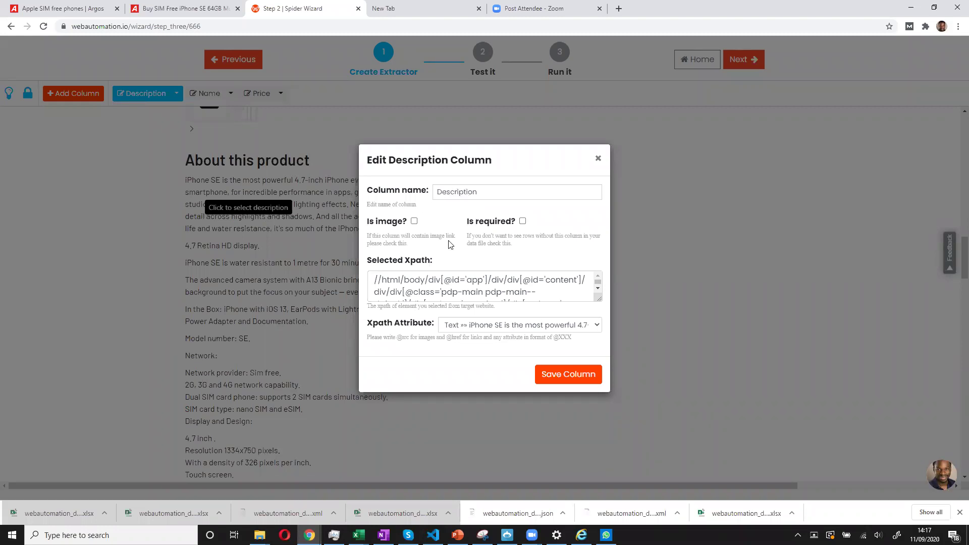
left_click(555, 383)
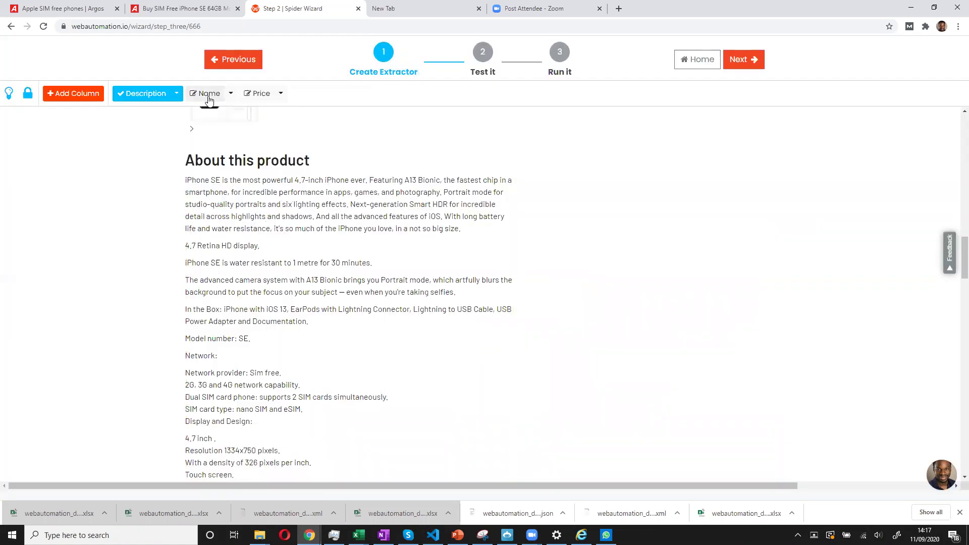
Point the Name column at the 'SIM Free iPhone SE 64GB Mobile Phone' title, marked required.
left_click(208, 94)
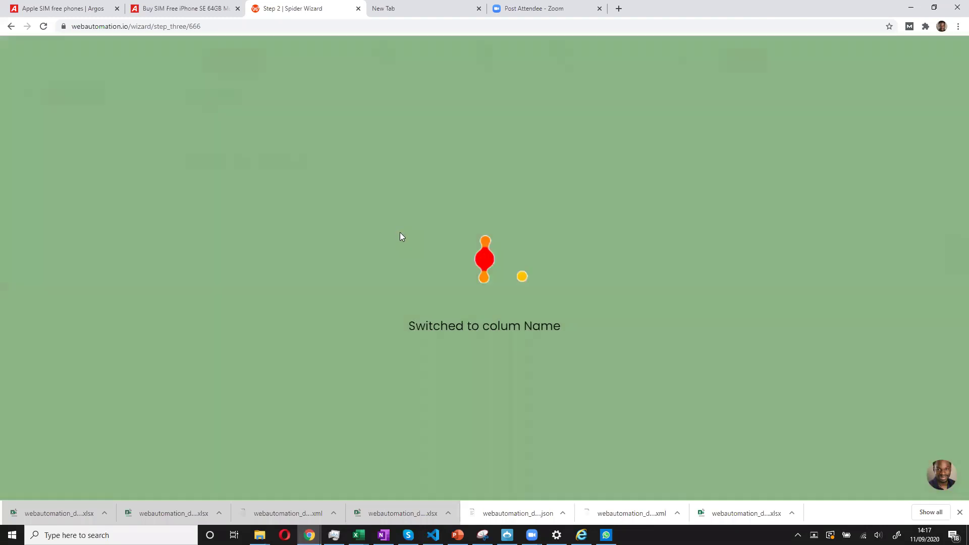
scroll(397, 237, "up", 5)
scroll(397, 236, "up", 10)
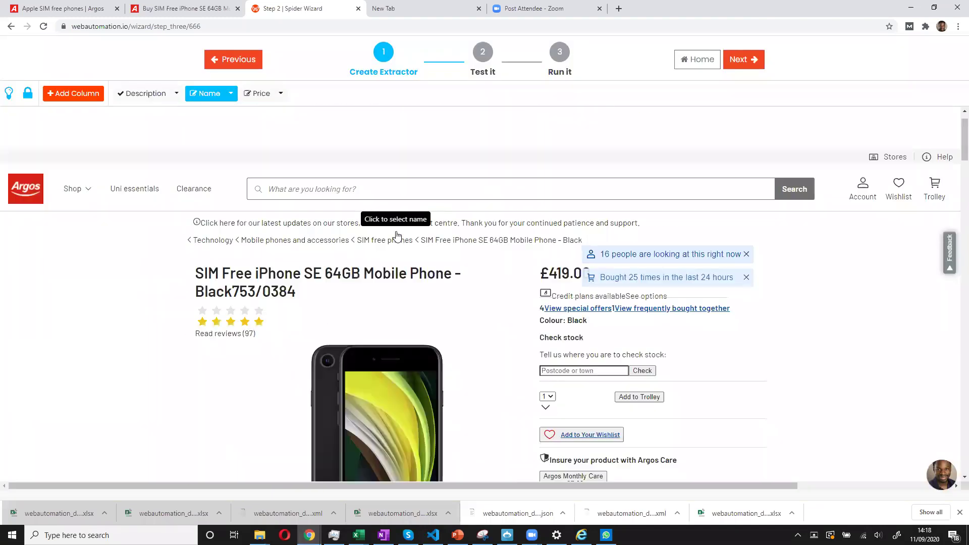
left_click(282, 307)
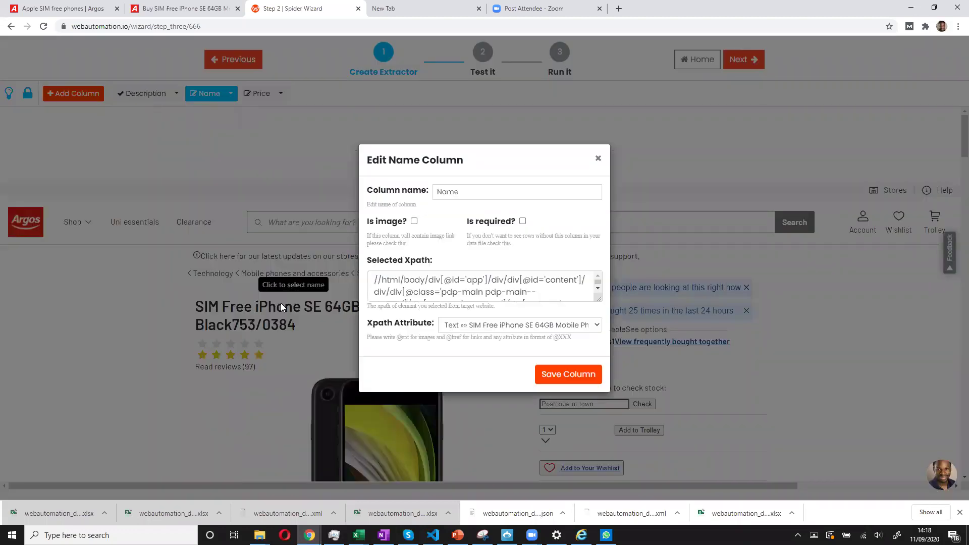
left_click(522, 222)
left_click(558, 382)
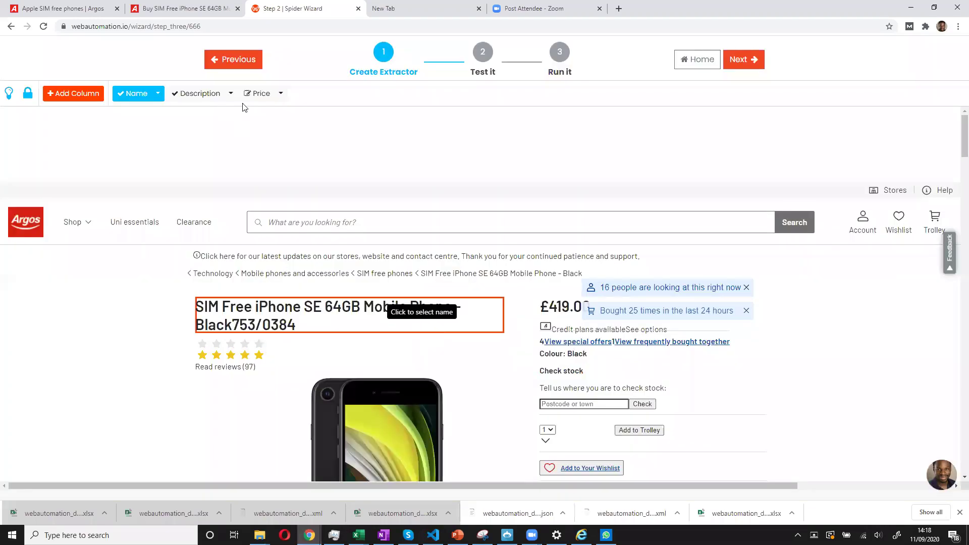
Map the Price column to the £419.00 price and save it.
left_click(257, 93)
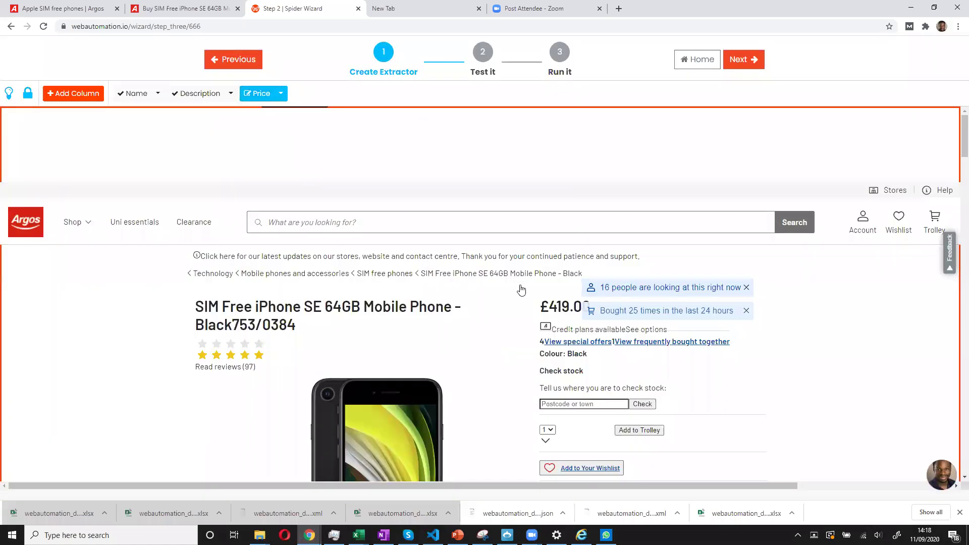
left_click(557, 311)
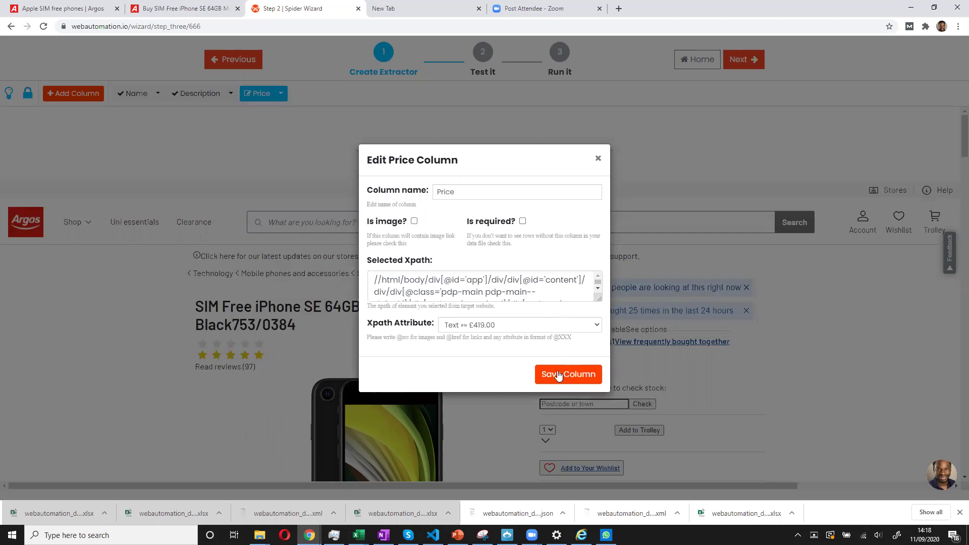
left_click(558, 374)
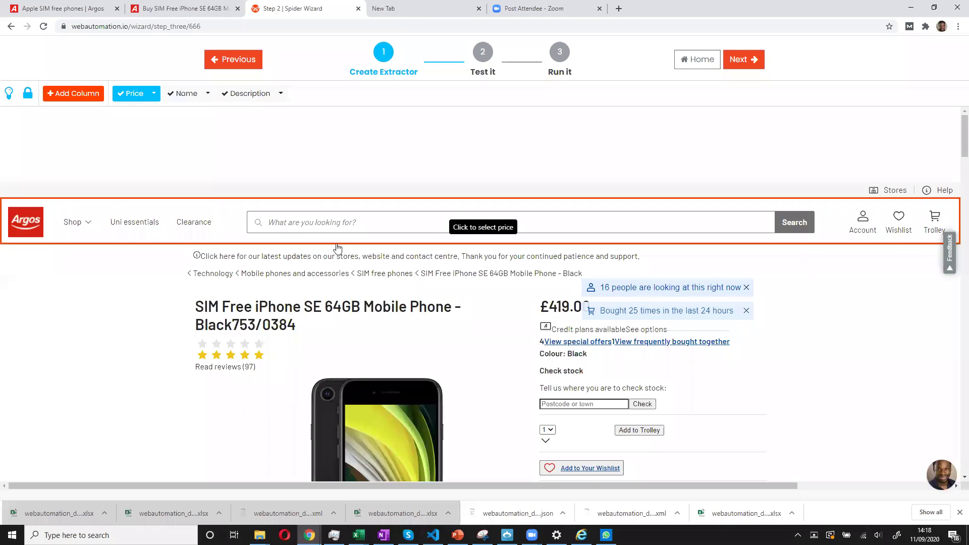
Add a 'category' column capturing the 'Mobile phones and accessories' breadcrumb.
left_click(64, 96)
left_click(450, 256)
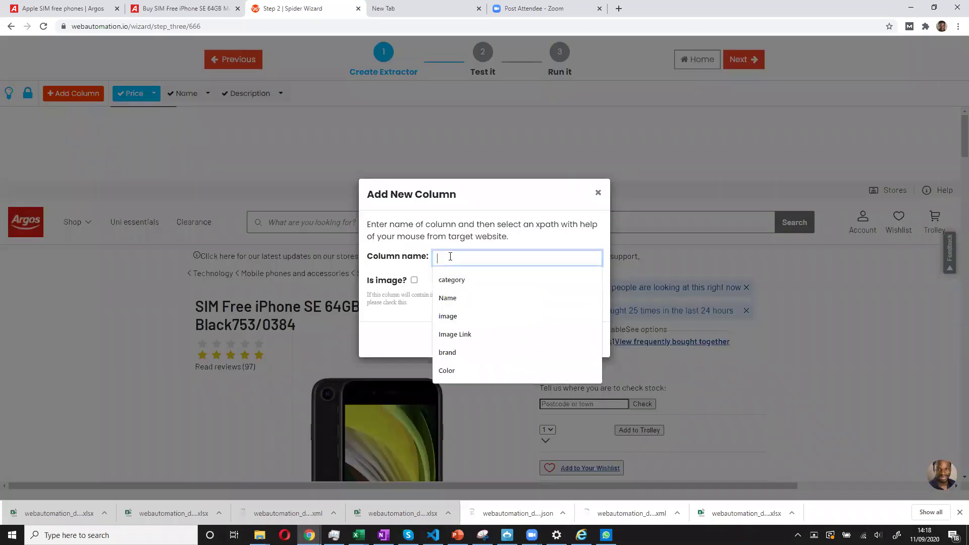
left_click(446, 282)
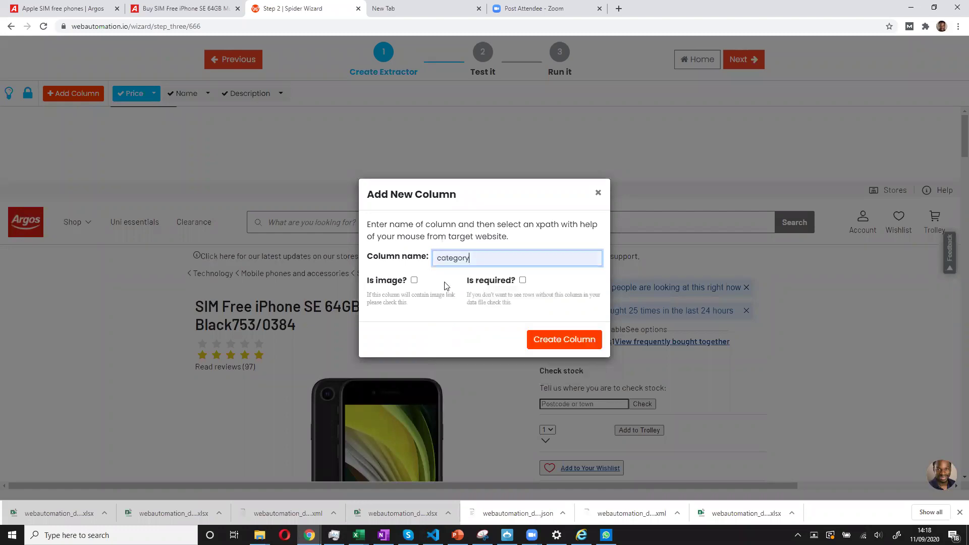
left_click(559, 340)
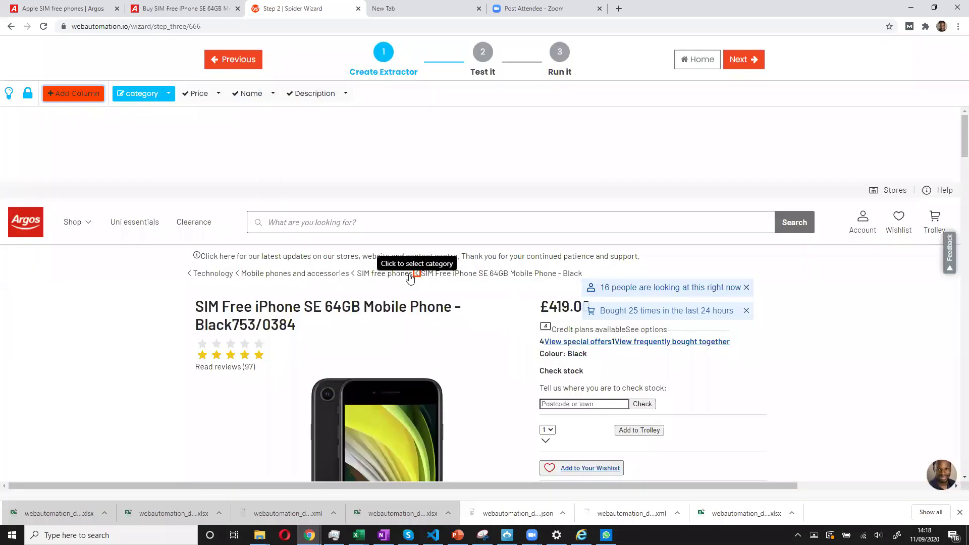
left_click(317, 273)
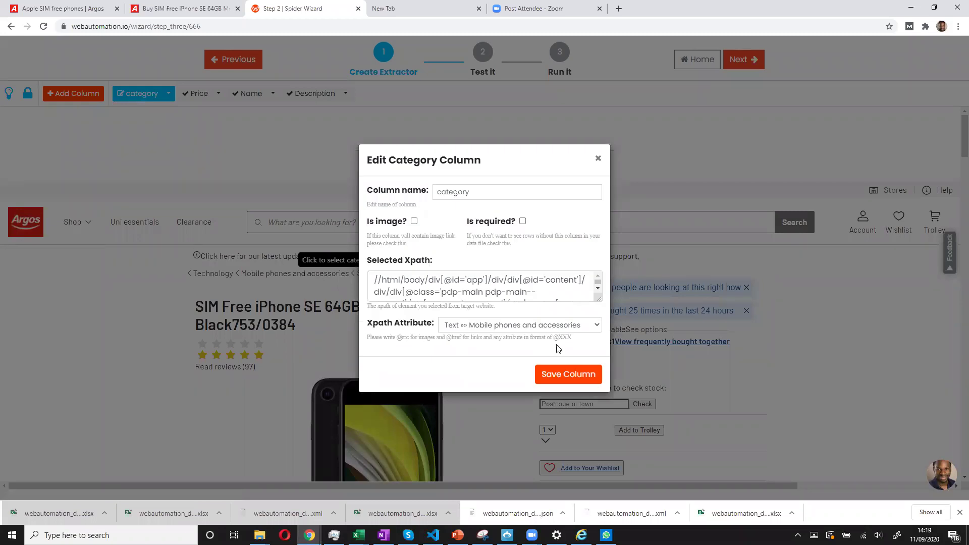
left_click(560, 374)
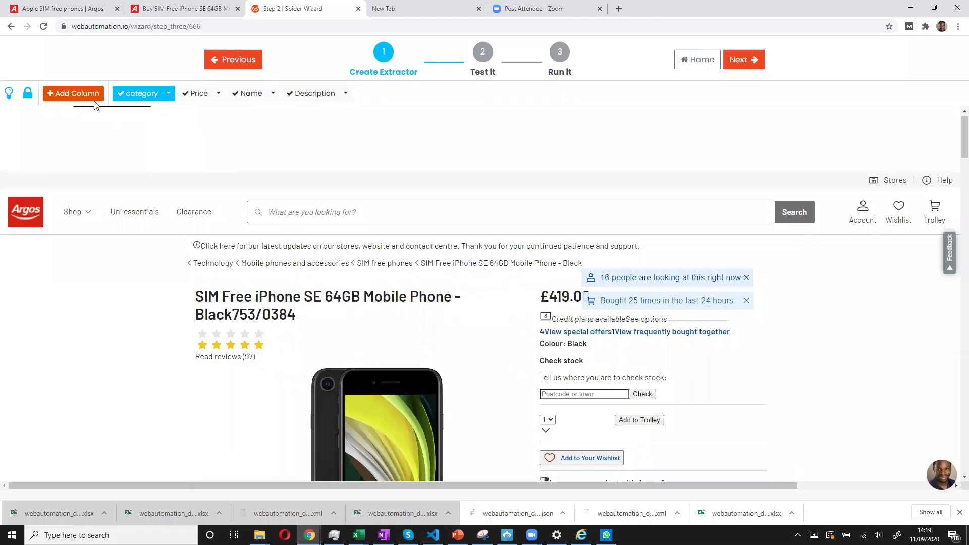
left_click(93, 98)
left_click(455, 259)
double_click(455, 260)
type("image")
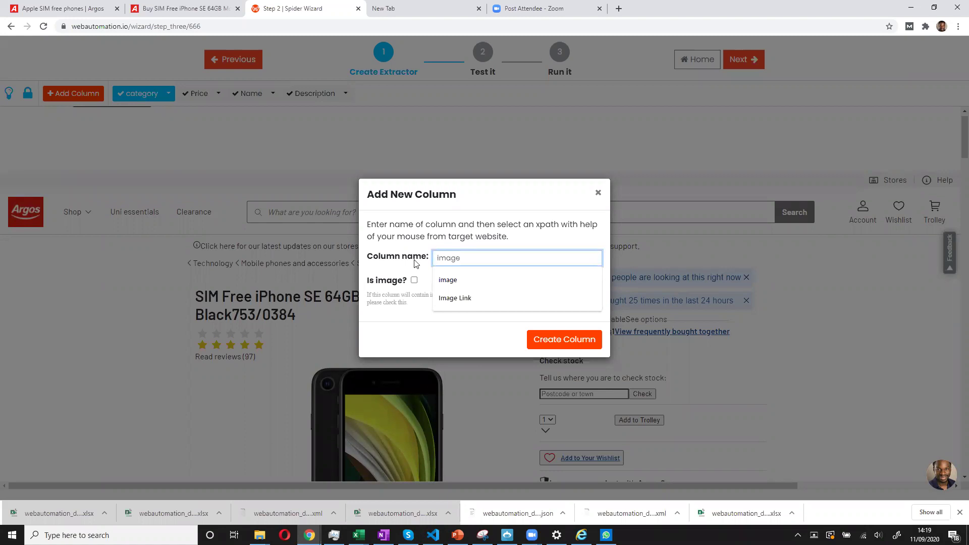
left_click(415, 261)
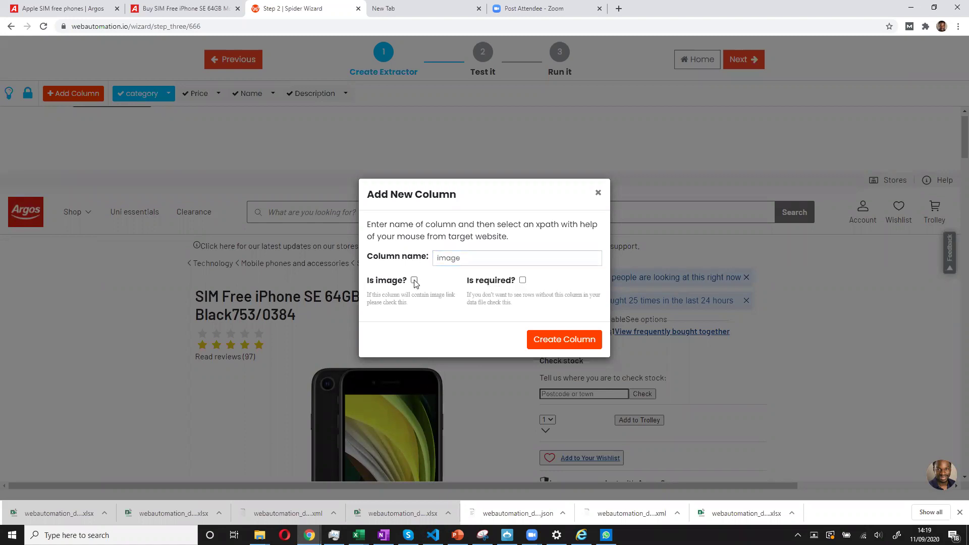
left_click(557, 340)
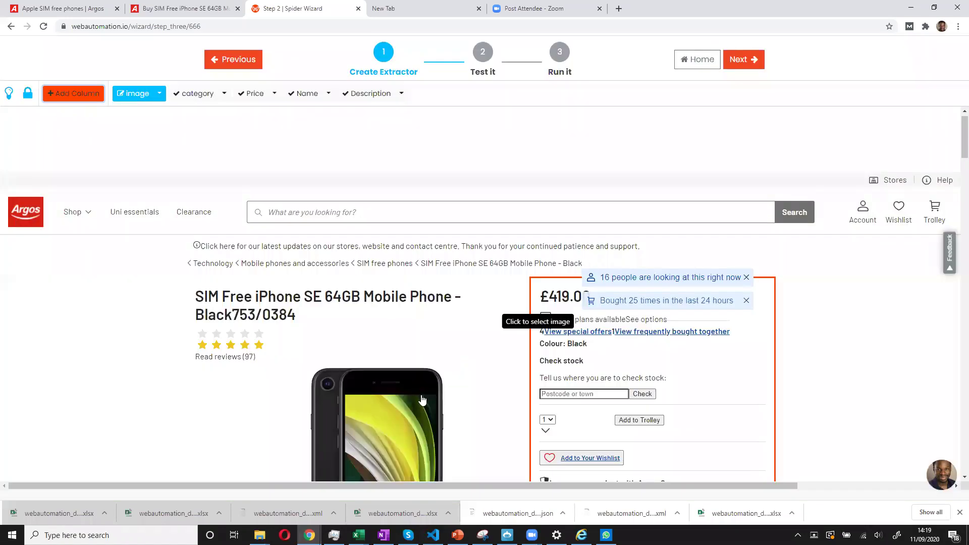
left_click(426, 397)
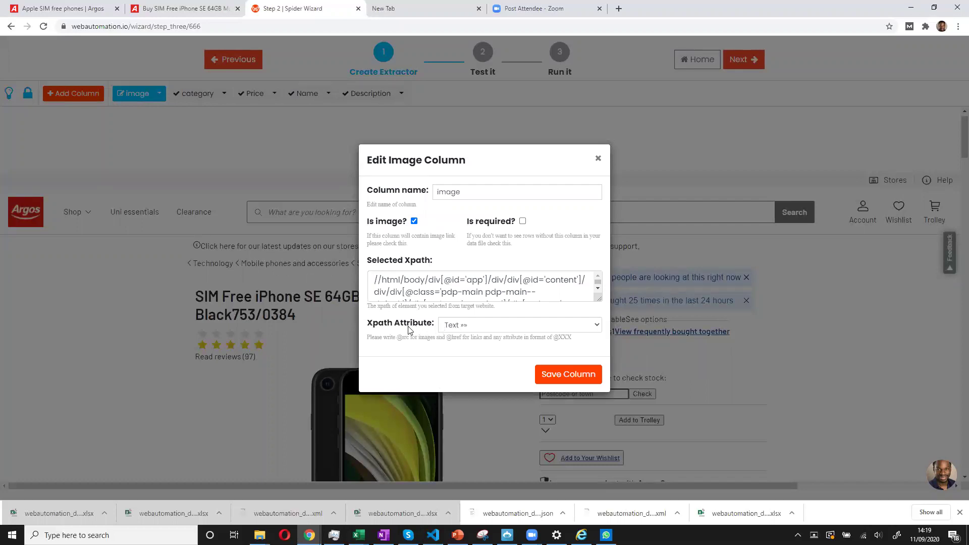
left_click(459, 328)
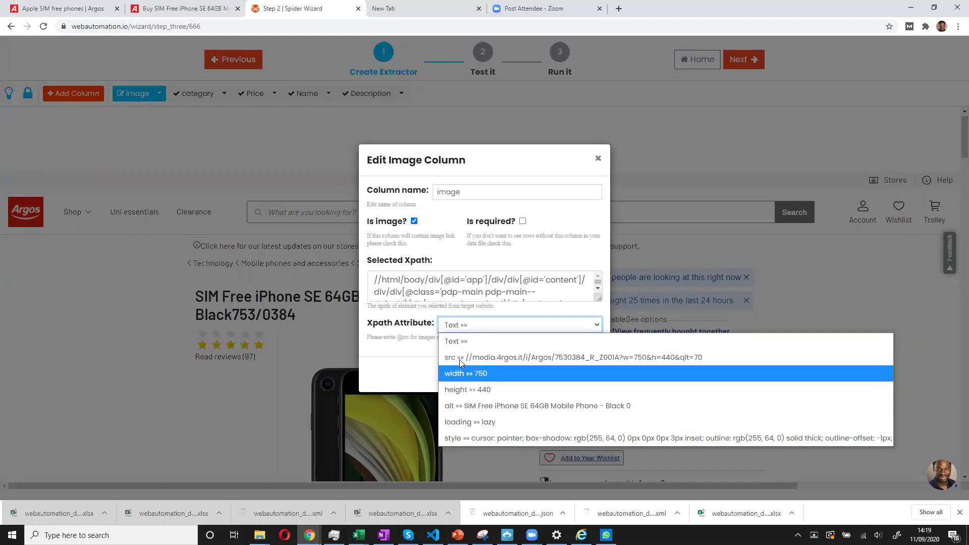
left_click(472, 357)
left_click(549, 374)
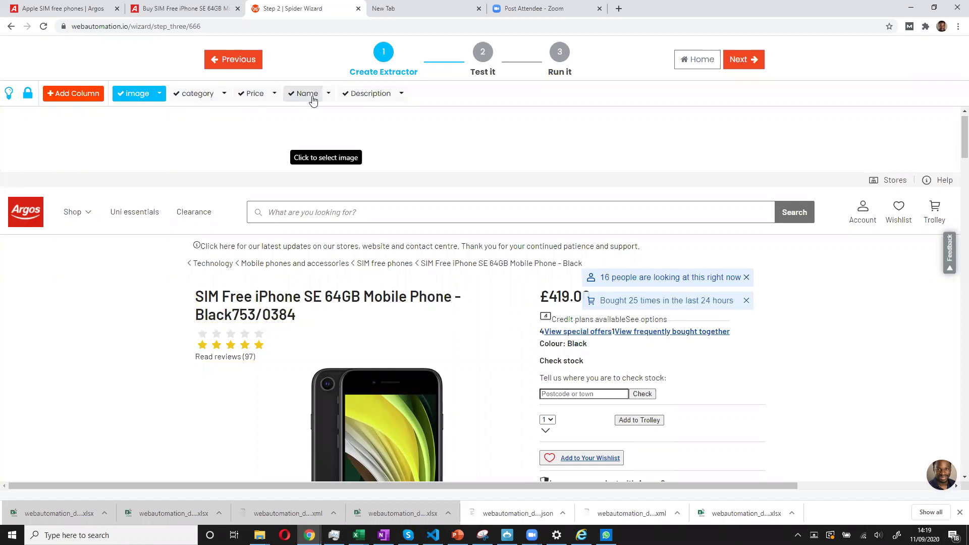
left_click(159, 95)
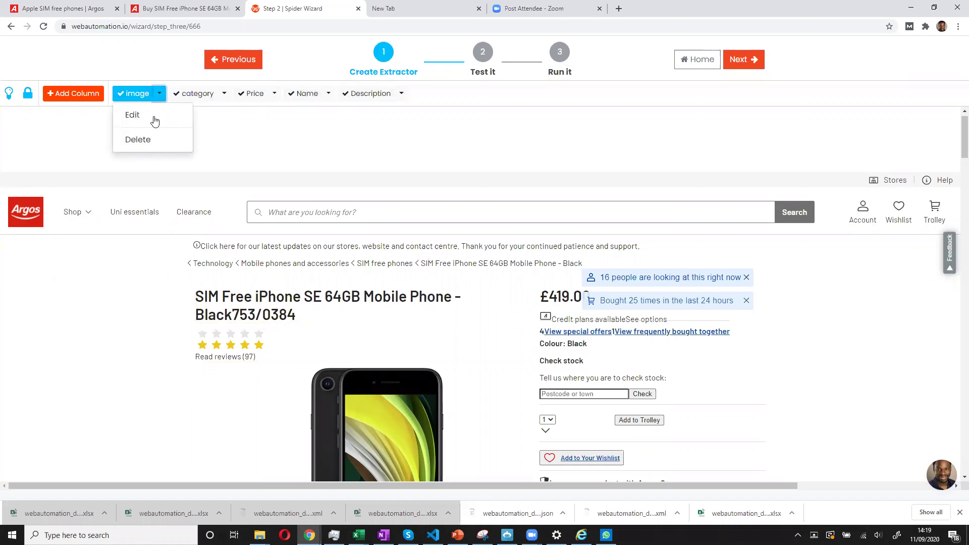
left_click(140, 142)
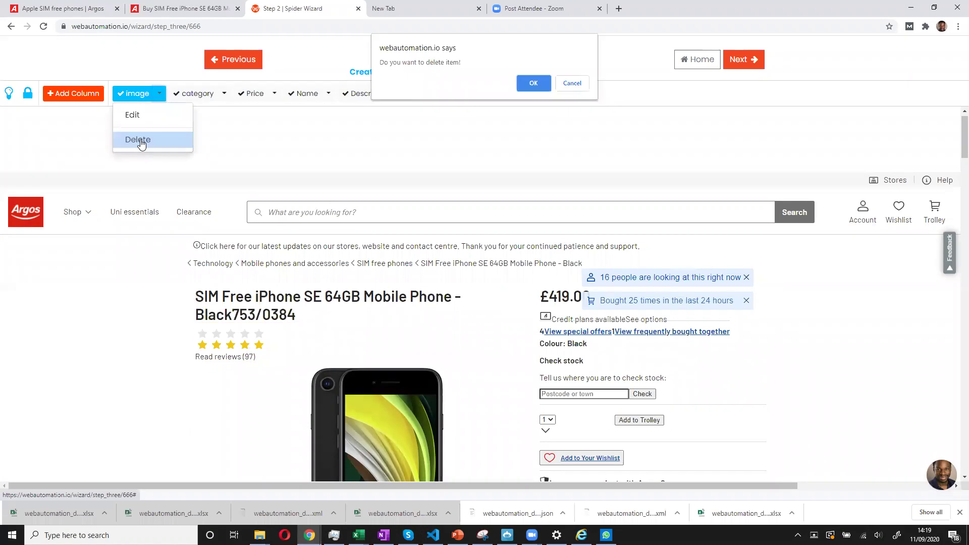
left_click(527, 82)
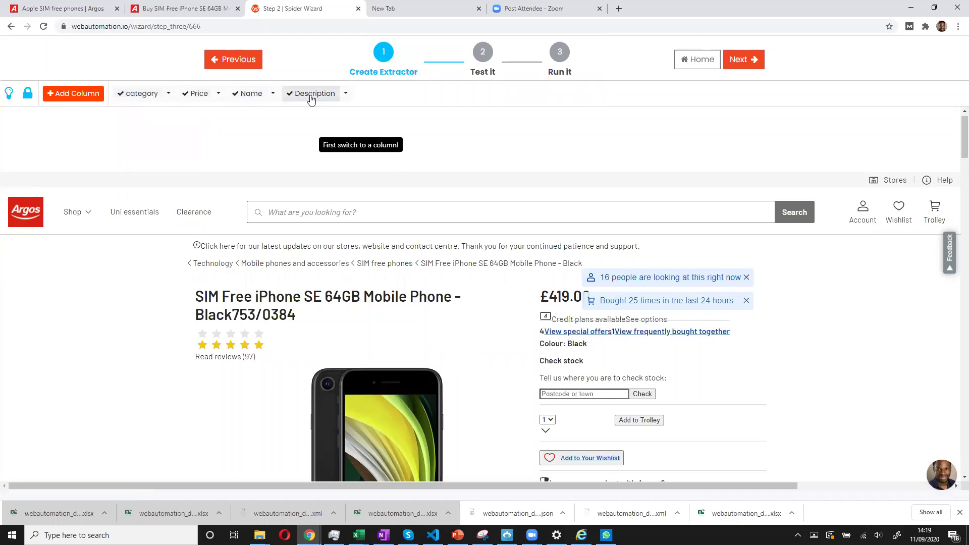
Advance to the Test it step and open the Starter Links settings.
left_click(743, 64)
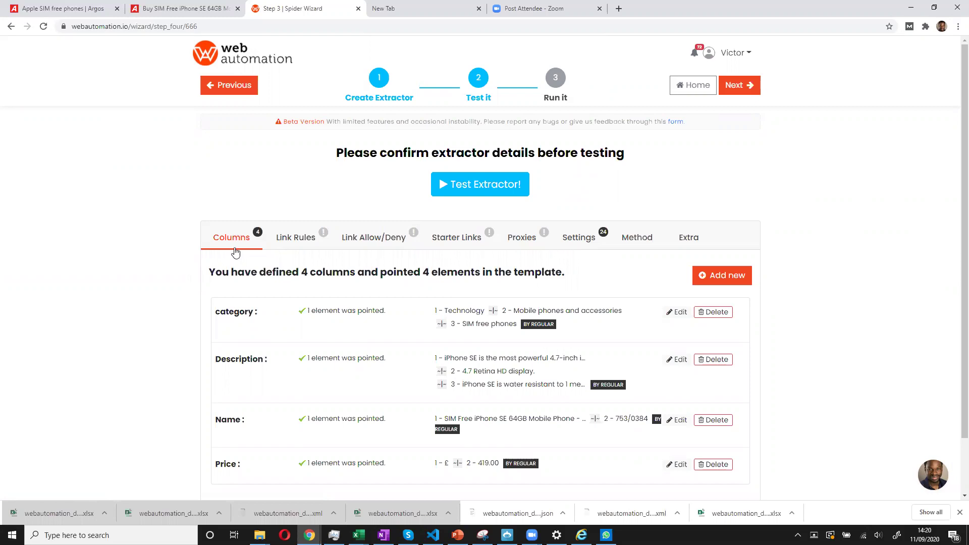
scroll(234, 253, "down", 1)
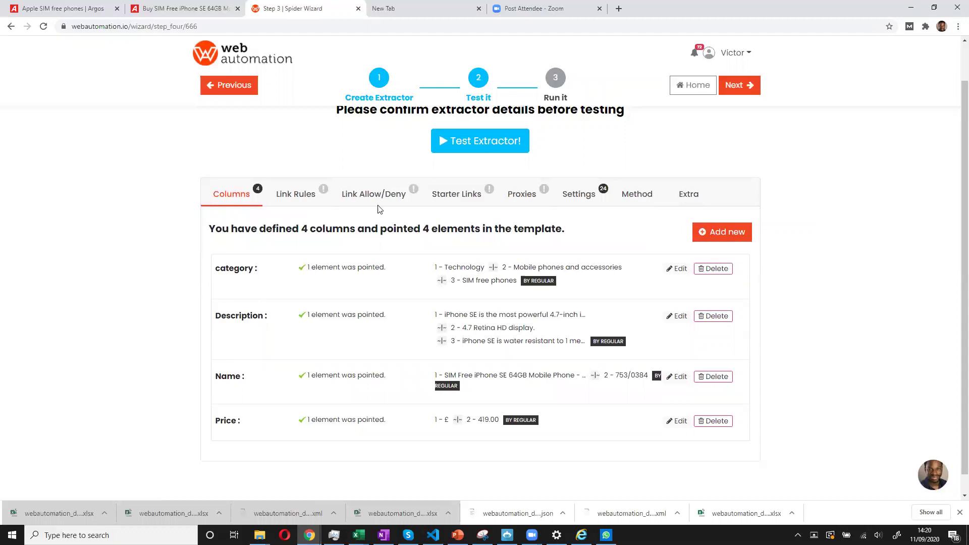
left_click(457, 196)
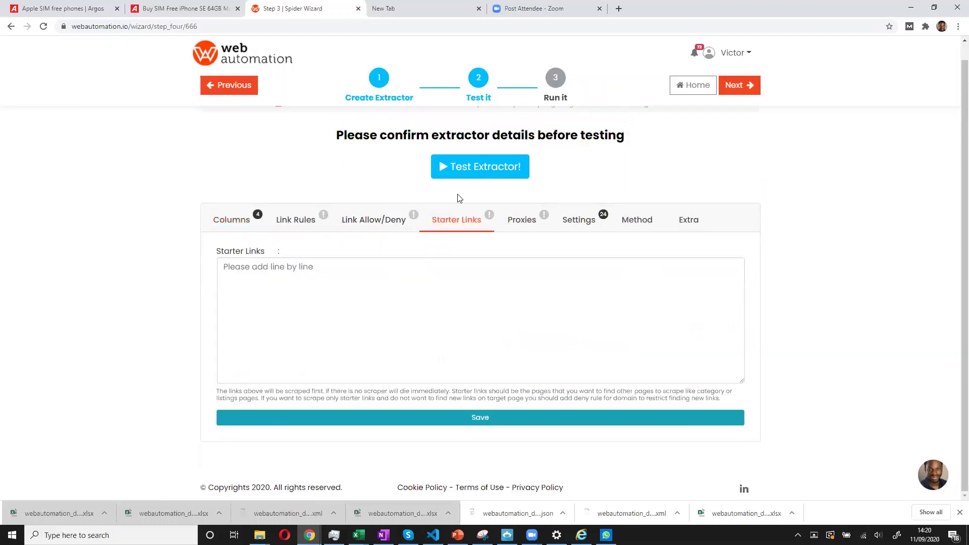
left_click(337, 268)
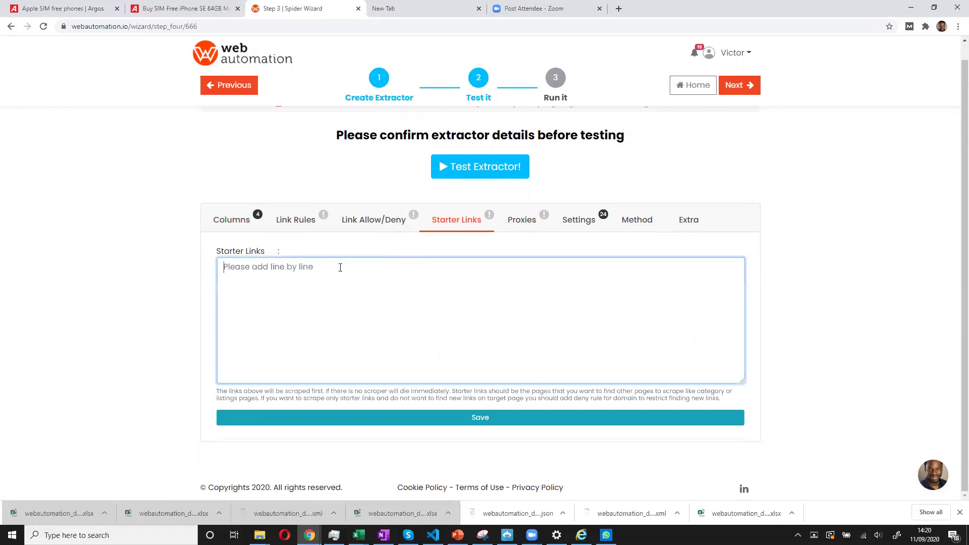
Copy the Argos Apple SIM free phones listing page address.
left_click(76, 7)
left_click(110, 27)
key("ctrl+c")
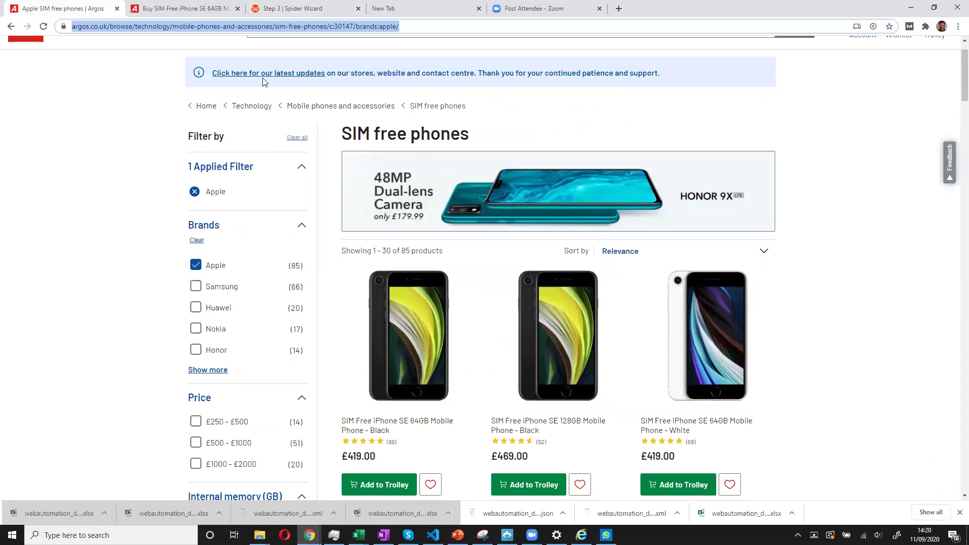
right_click(186, 27)
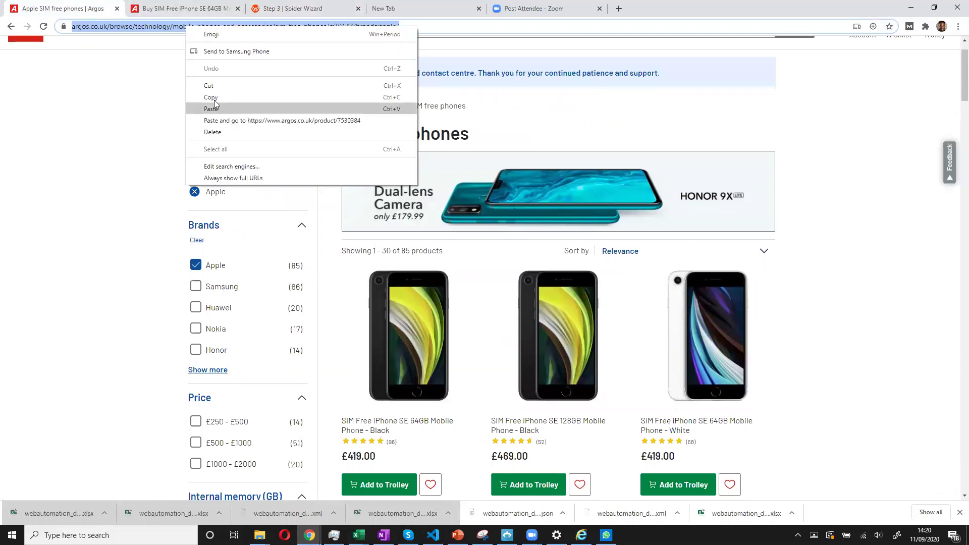
left_click(211, 97)
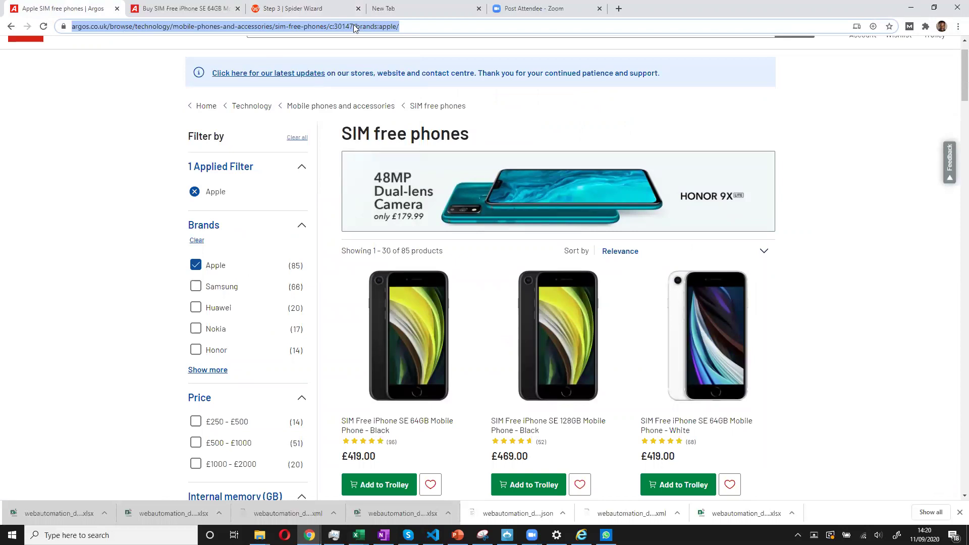
Paste the Argos listing address into Starter Links and save it.
left_click(293, 9)
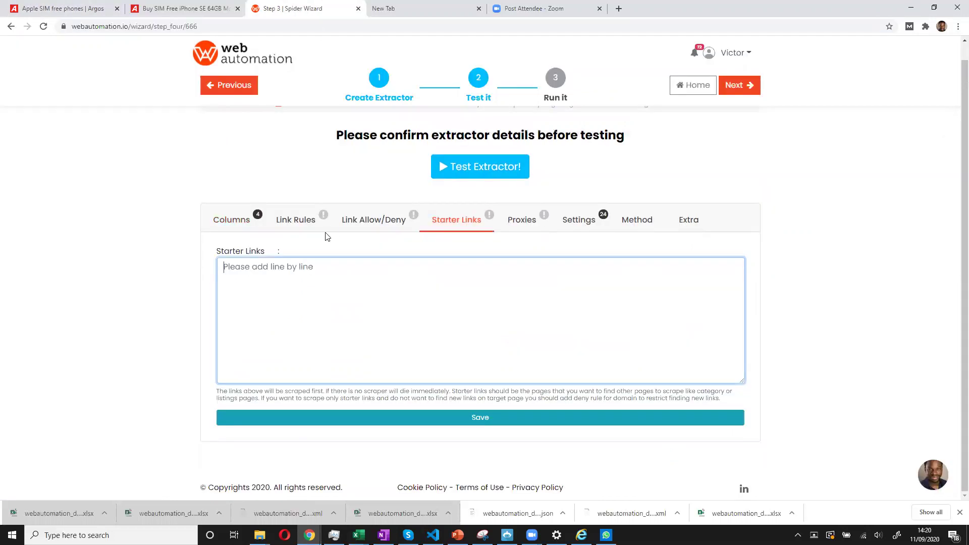
left_click(391, 370)
key("ctrl+v")
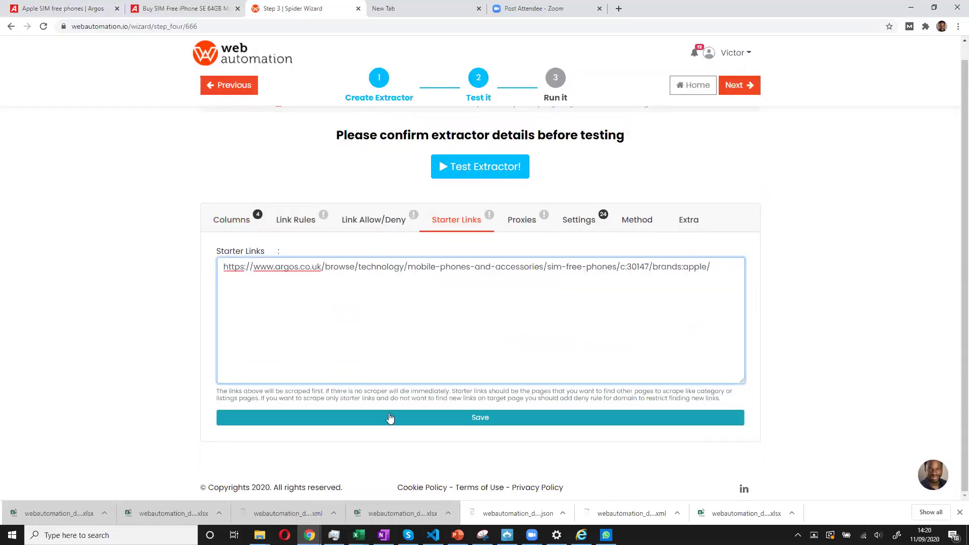
left_click(390, 417)
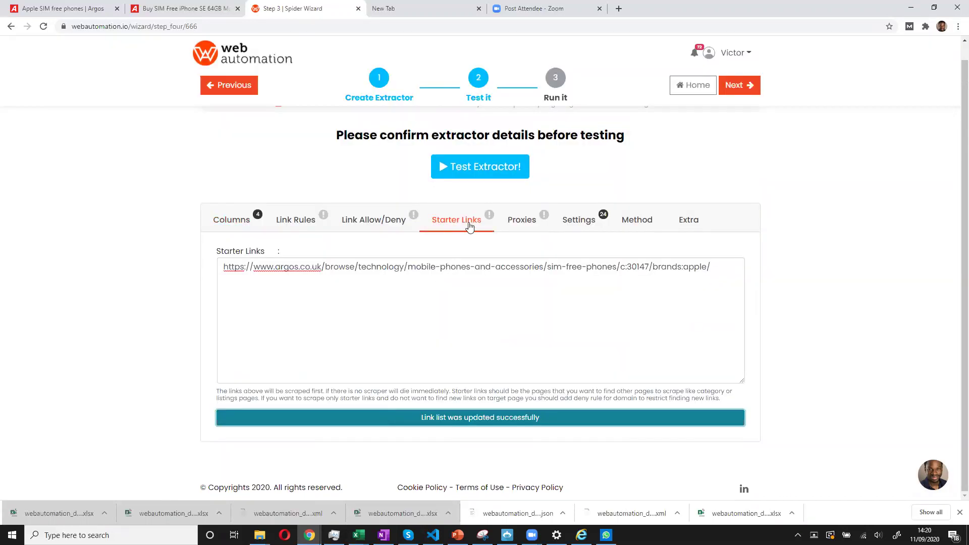
Start a new link allow/deny rule, then go to the iPhone product page.
left_click(379, 225)
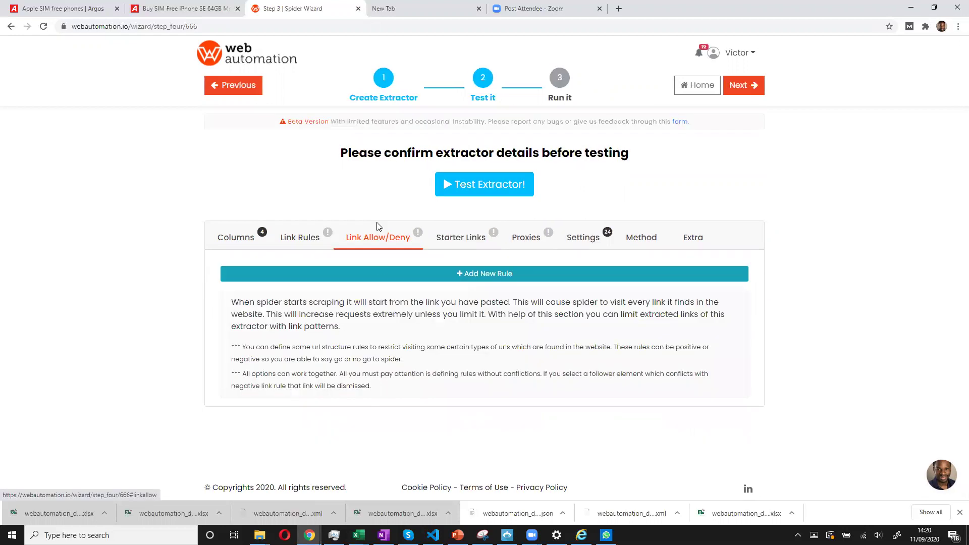
left_click(377, 270)
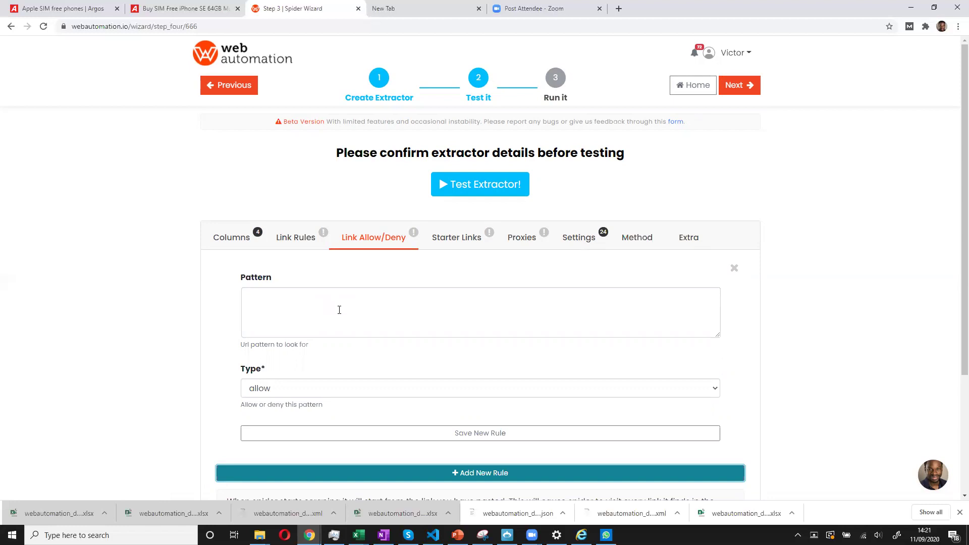
left_click(161, 9)
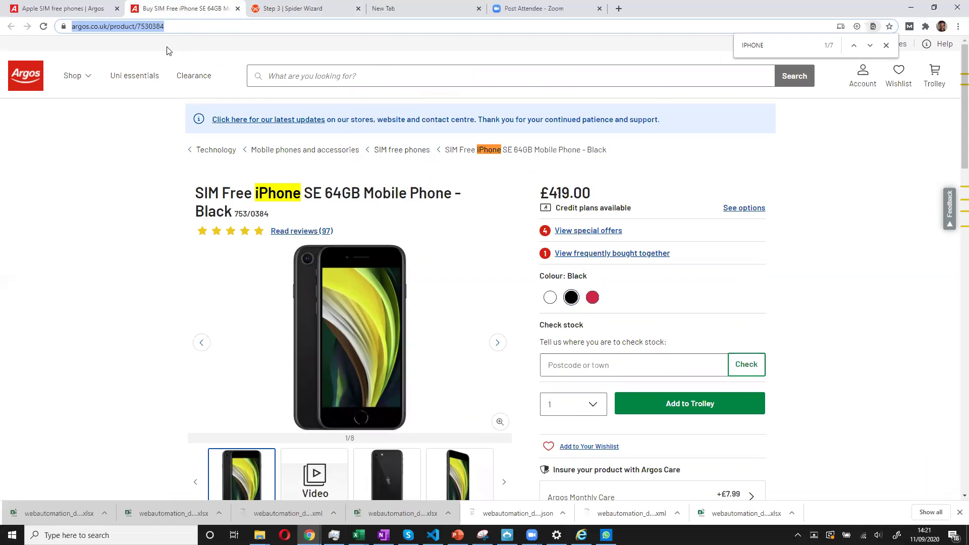
Copy the '/product/' fragment of the iPhone product page's web address.
left_click(157, 27)
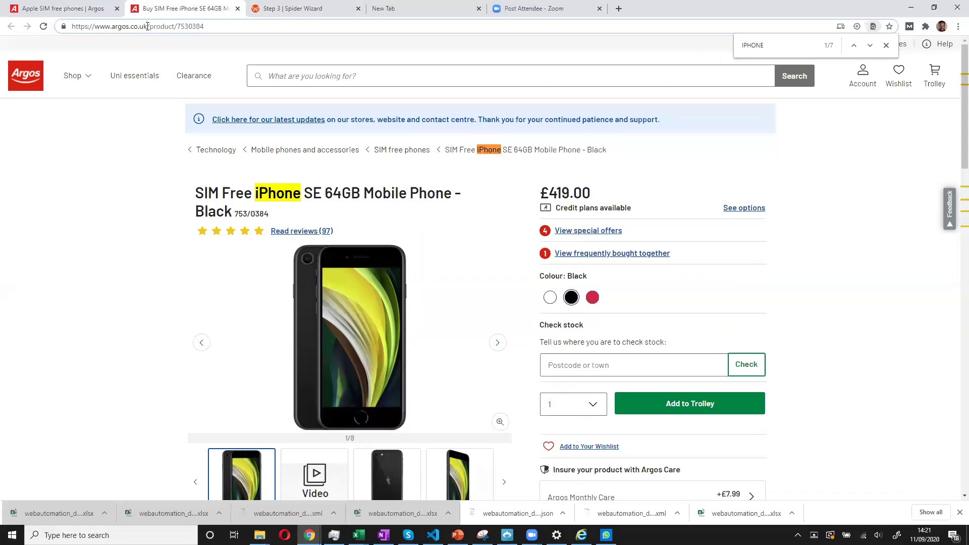
left_click_drag(148, 27, 180, 26)
right_click(168, 29)
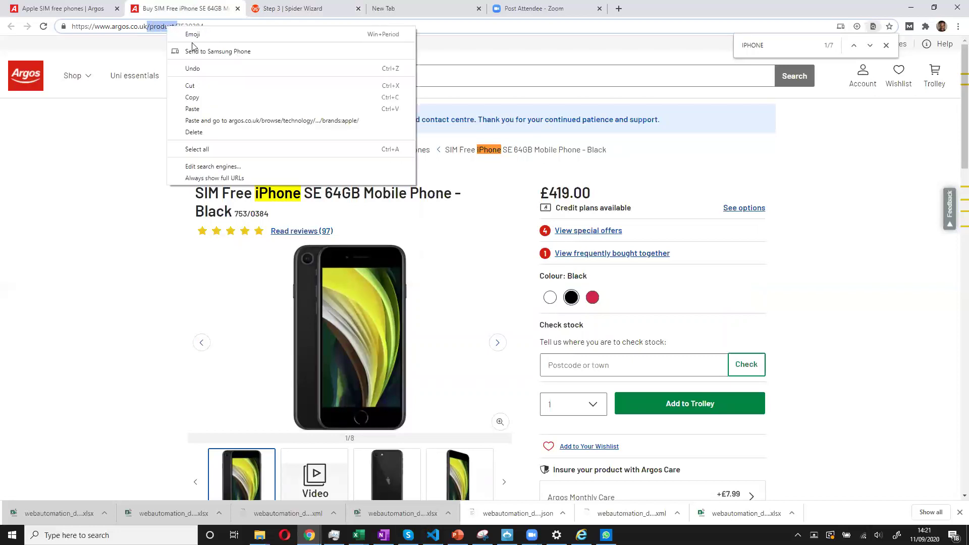
left_click(192, 100)
Save an allow rule with pattern /product/ and reload the extractor details page.
left_click(323, 8)
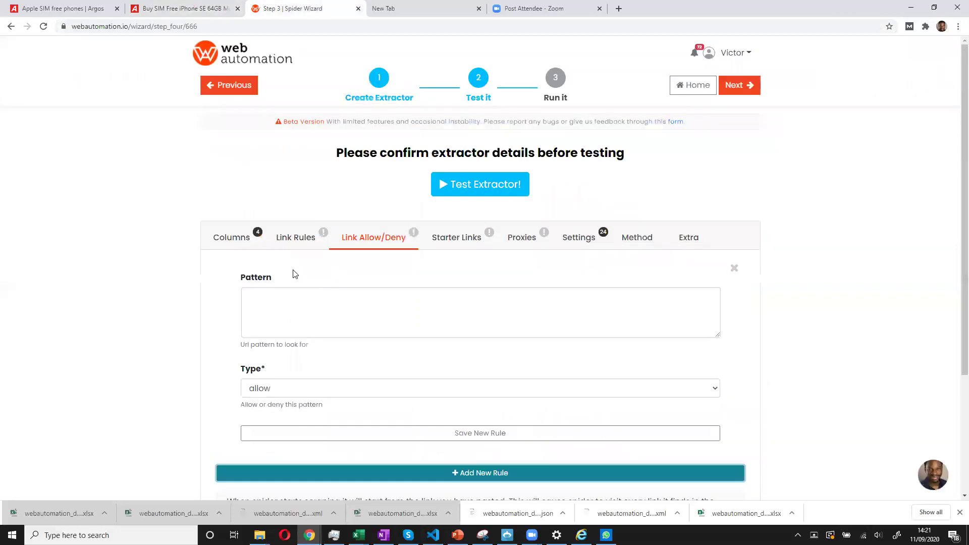
left_click(265, 293)
key("ctrl+v")
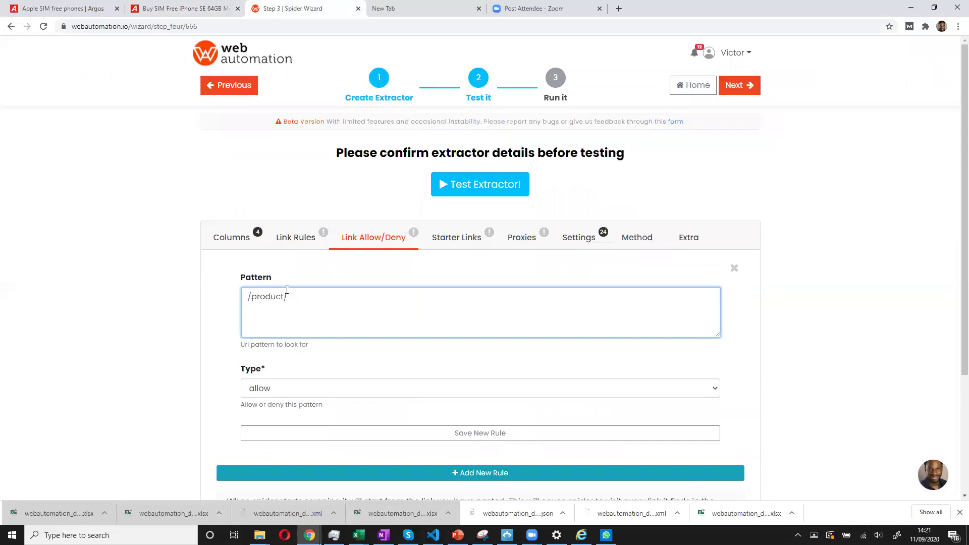
left_click(267, 388)
left_click(268, 388)
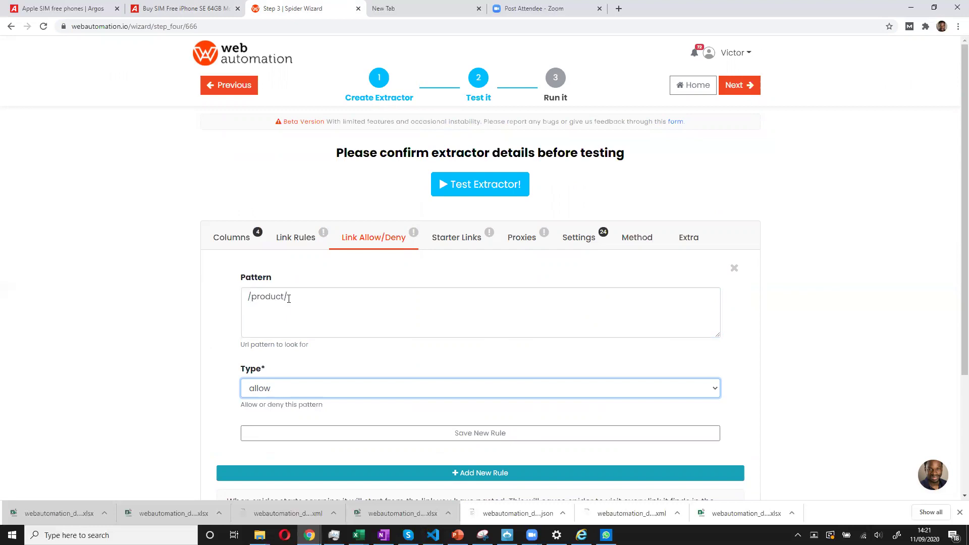
left_click(348, 434)
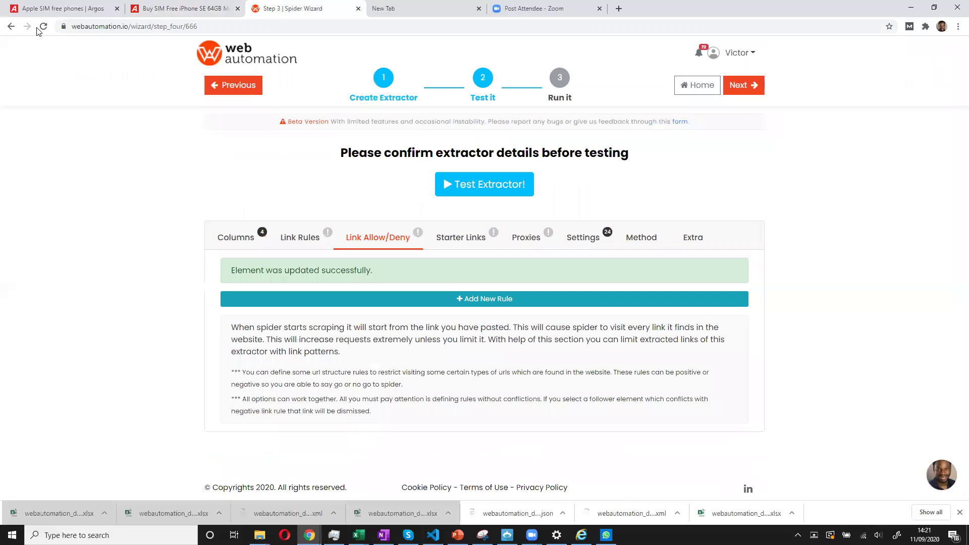
left_click(43, 26)
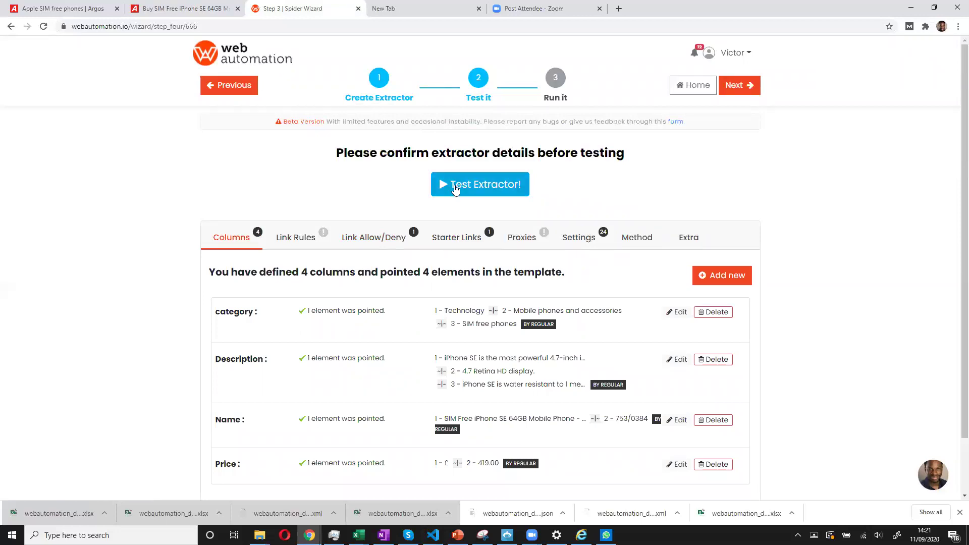
Test the extractor, review the 30 scraped iPhone rows scoring 50, and continue to Run it.
left_click(455, 188)
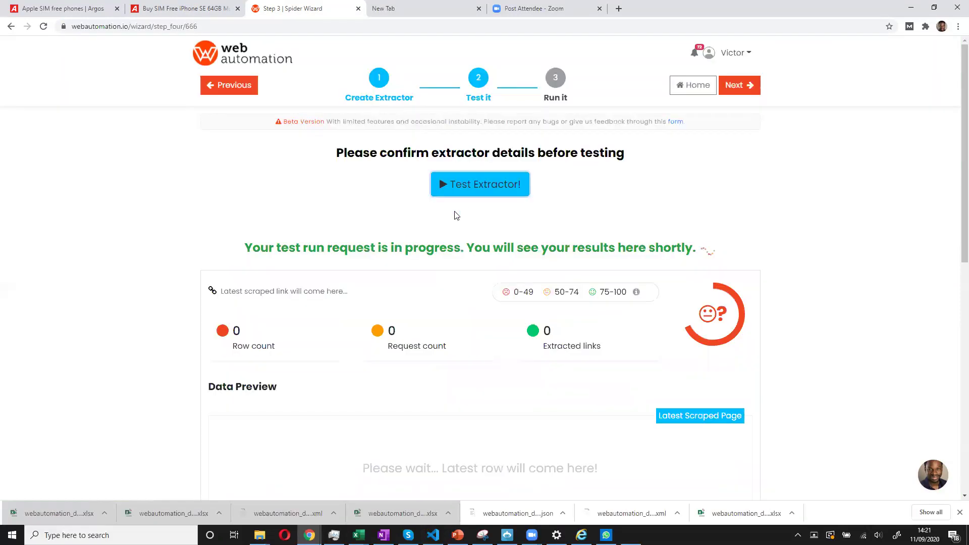
scroll(467, 218, "down", 1)
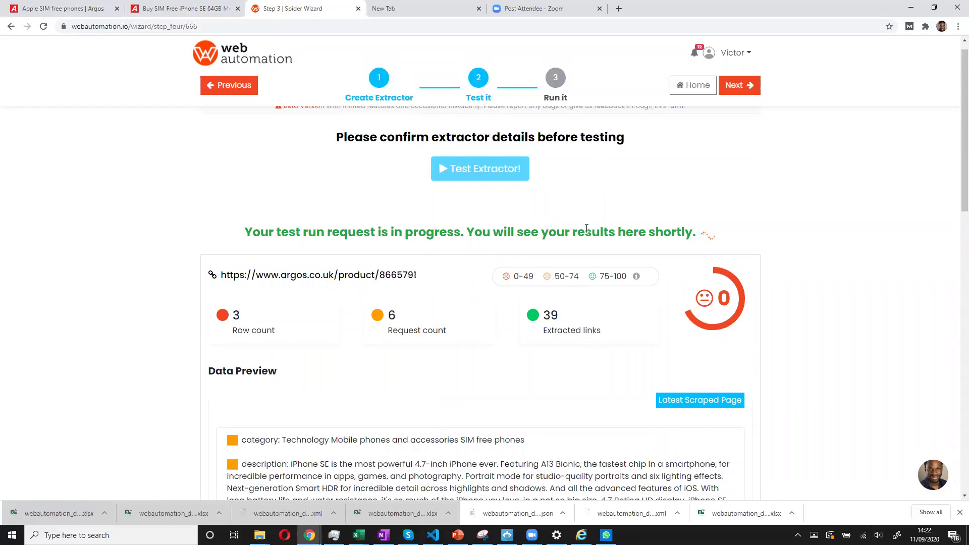
scroll(772, 330, "down", 1)
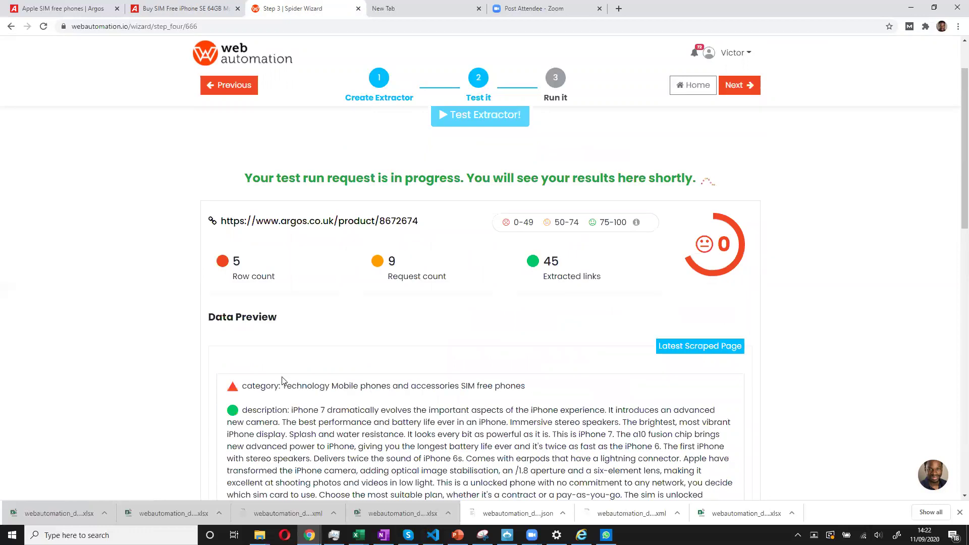
scroll(249, 353, "down", 3)
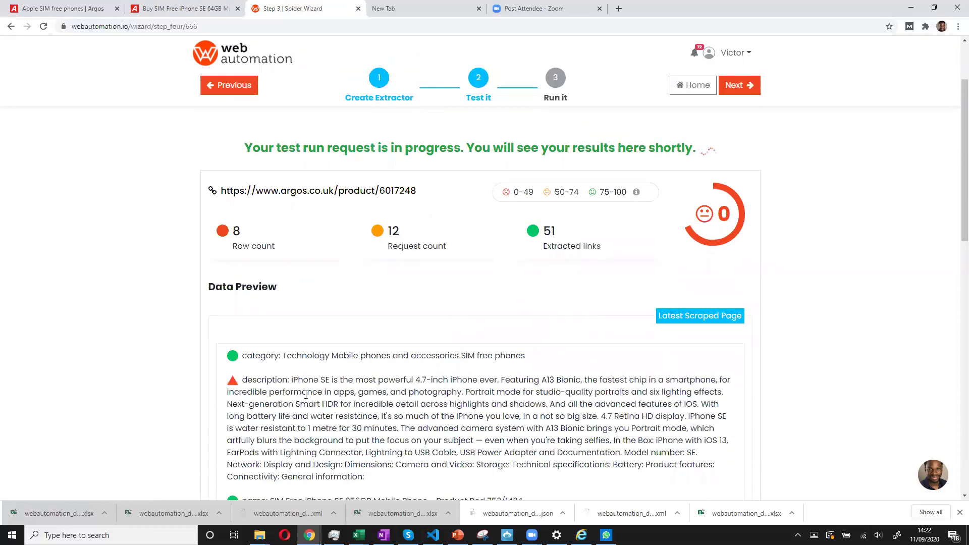
scroll(376, 354, "down", 1)
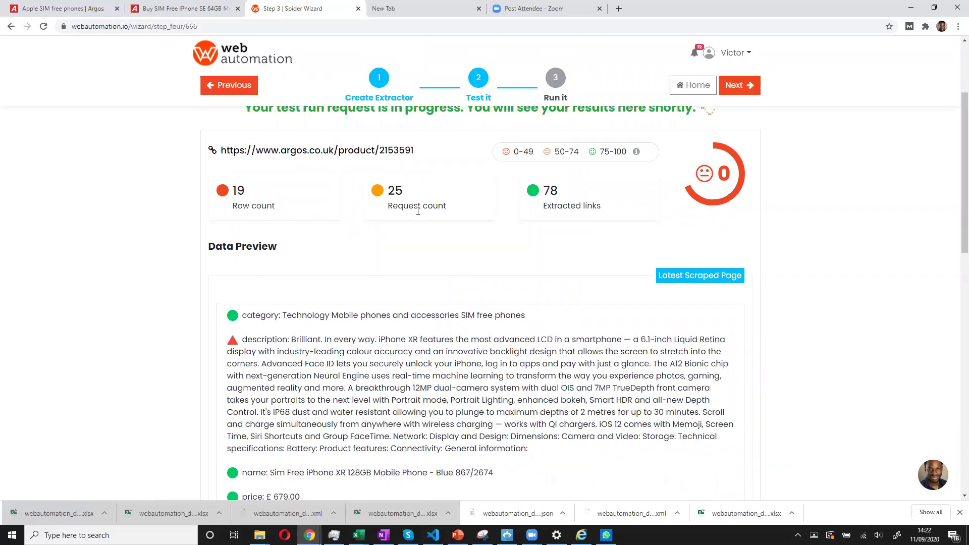
scroll(418, 217, "down", 1)
scroll(418, 217, "down", 1)
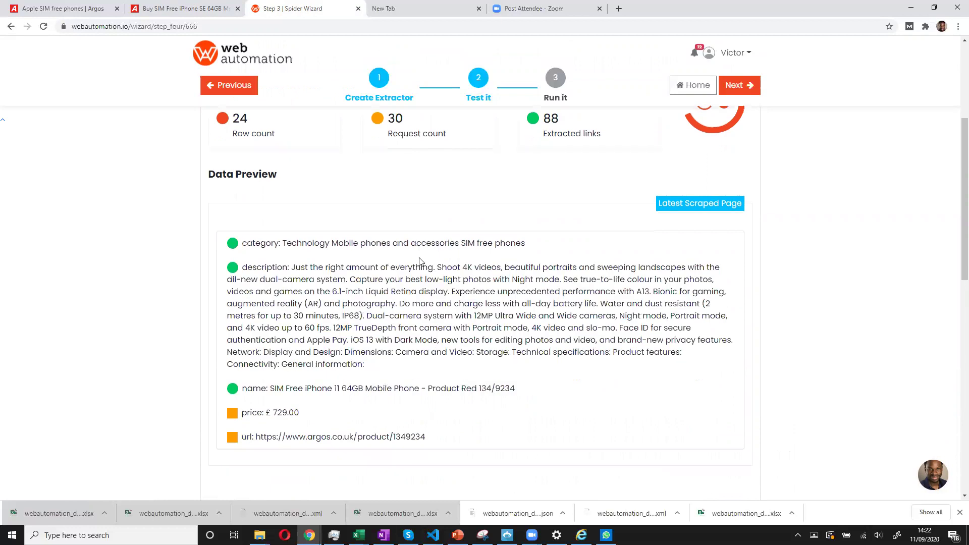
scroll(438, 287, "up", 2)
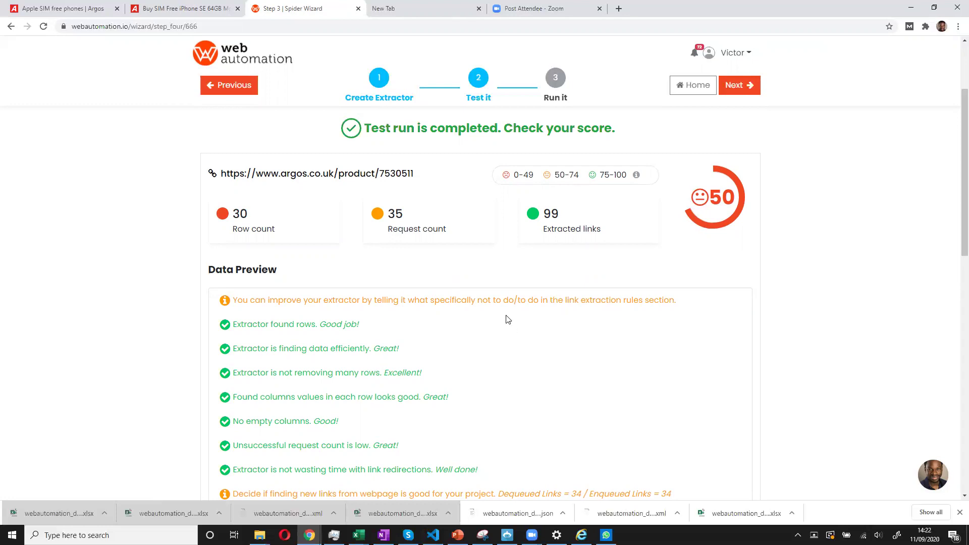
scroll(507, 319, "down", 1)
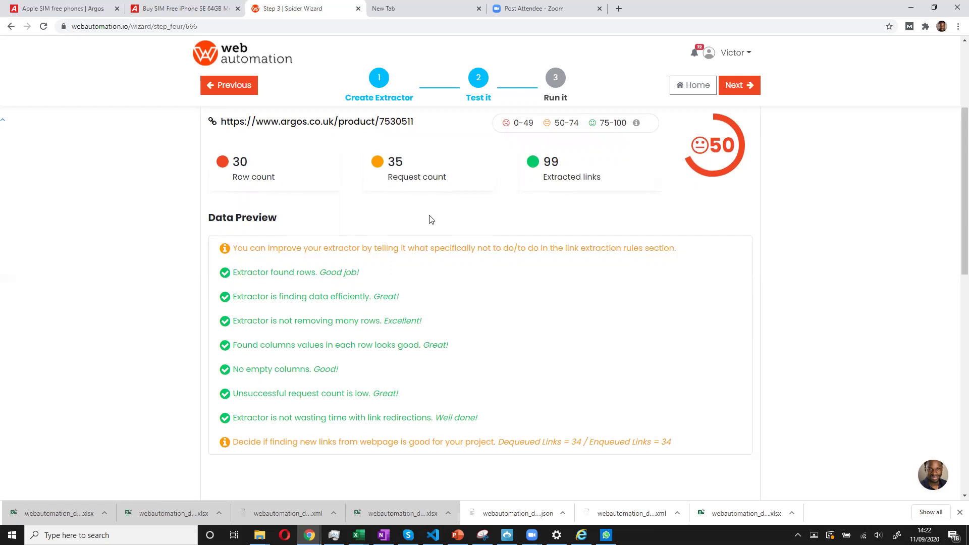
scroll(428, 217, "down", 5)
scroll(308, 290, "down", 2)
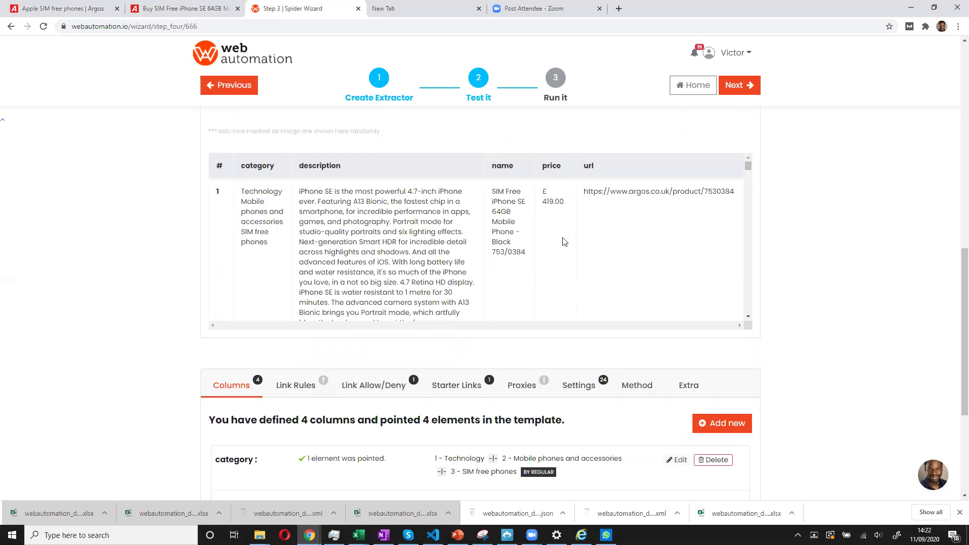
scroll(564, 239, "down", 5)
scroll(564, 241, "down", 6)
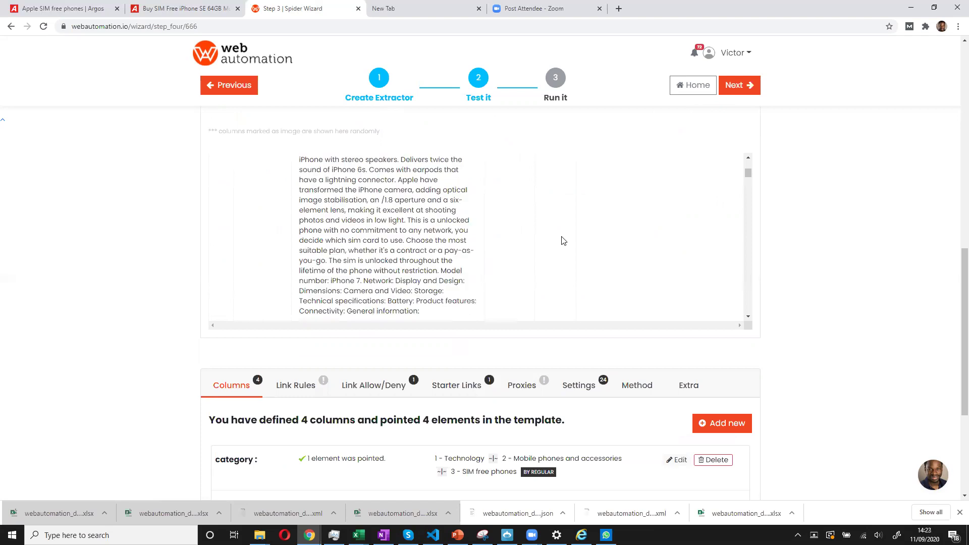
scroll(564, 241, "down", 8)
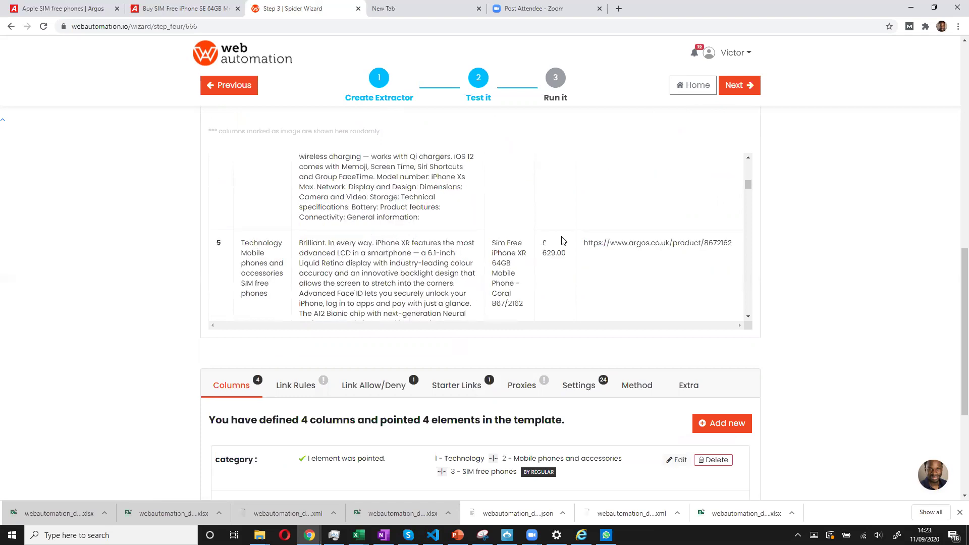
left_click(745, 88)
Look over the schedule frequencies without picking one, then run the Argos extractor immediately.
left_click(584, 101)
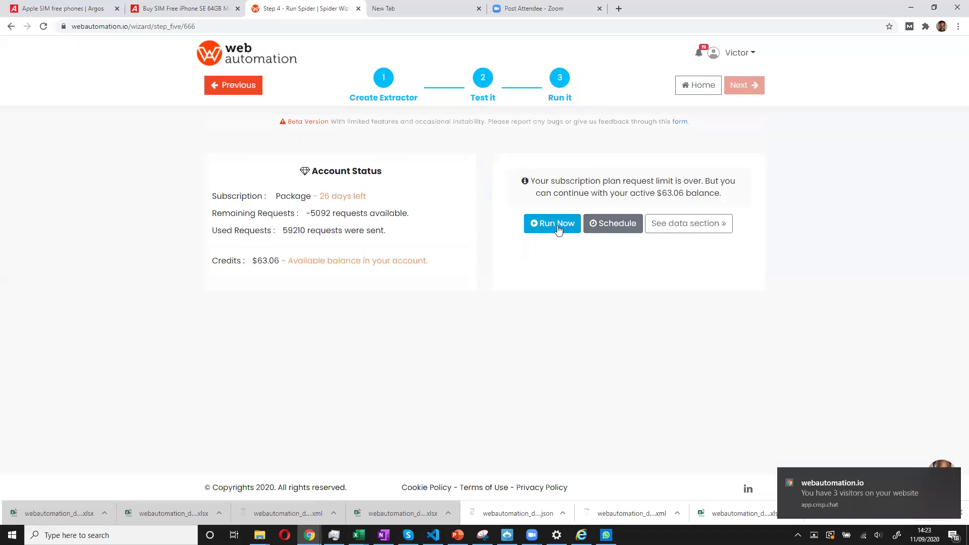
left_click(604, 225)
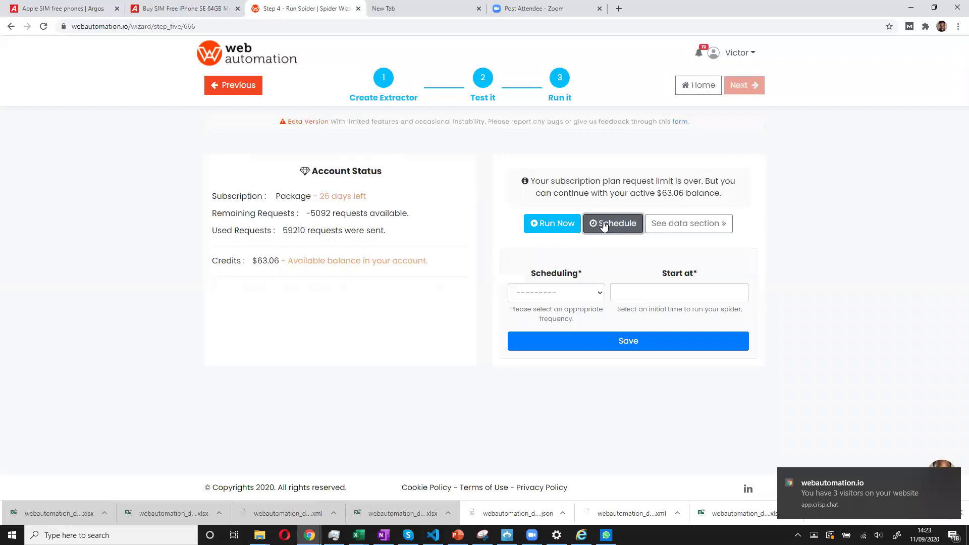
left_click(580, 291)
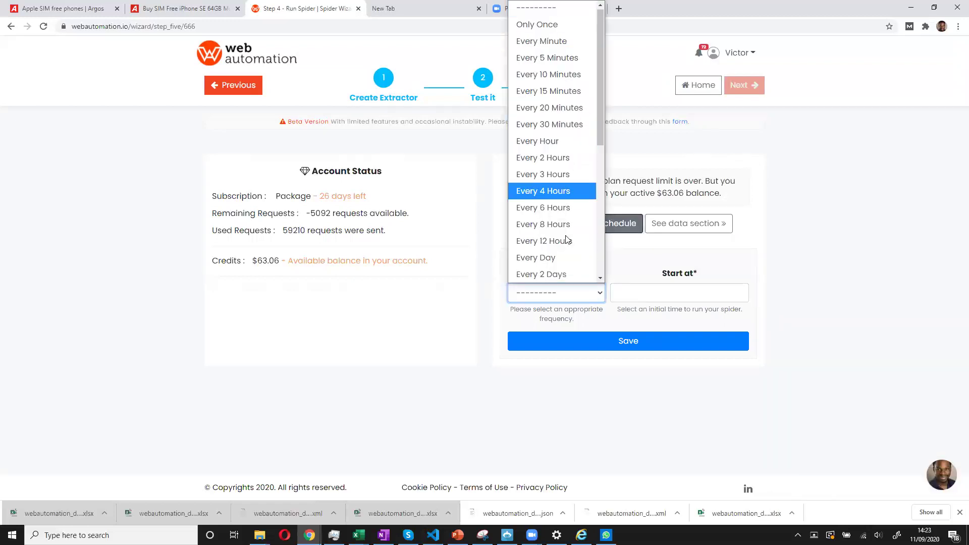
left_click(613, 256)
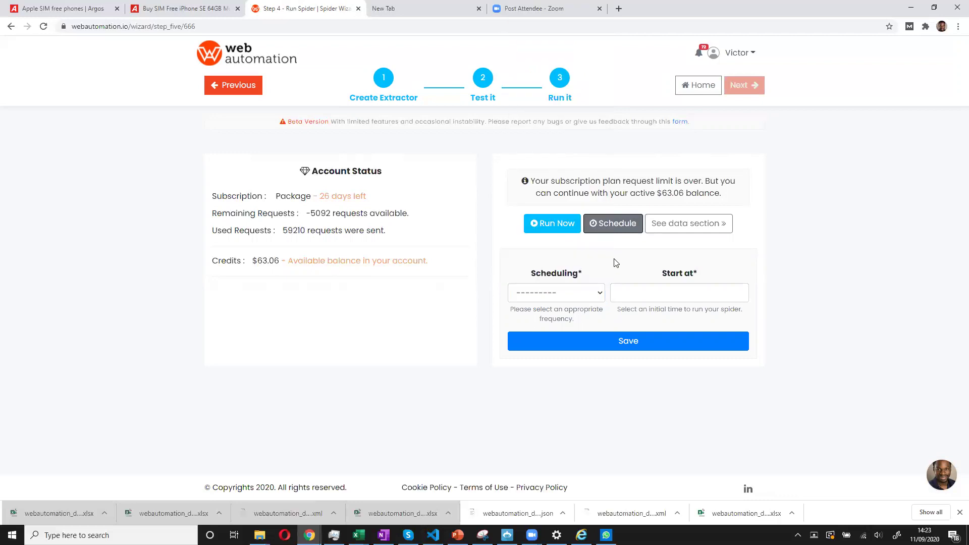
left_click(553, 227)
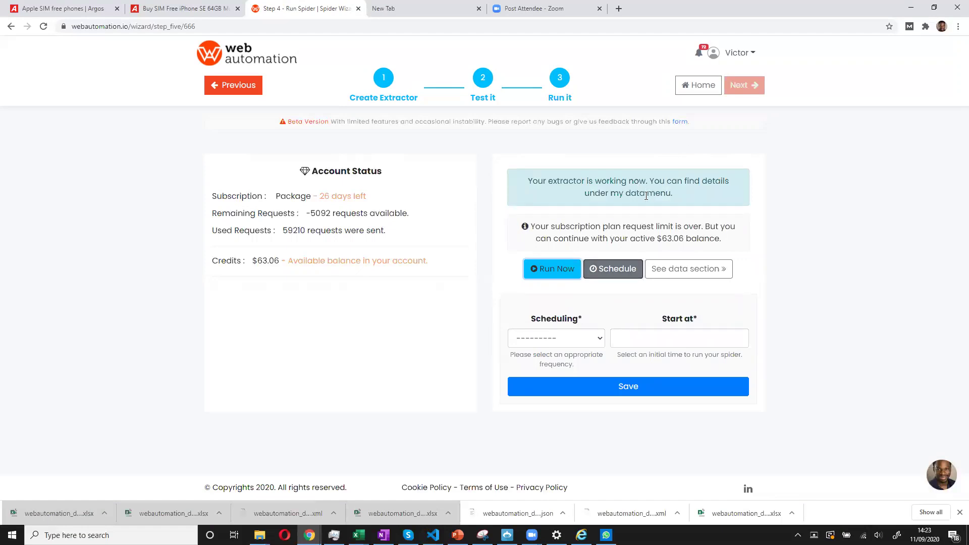
Open extractor 666's collected run data and download it as XML.
left_click(676, 267)
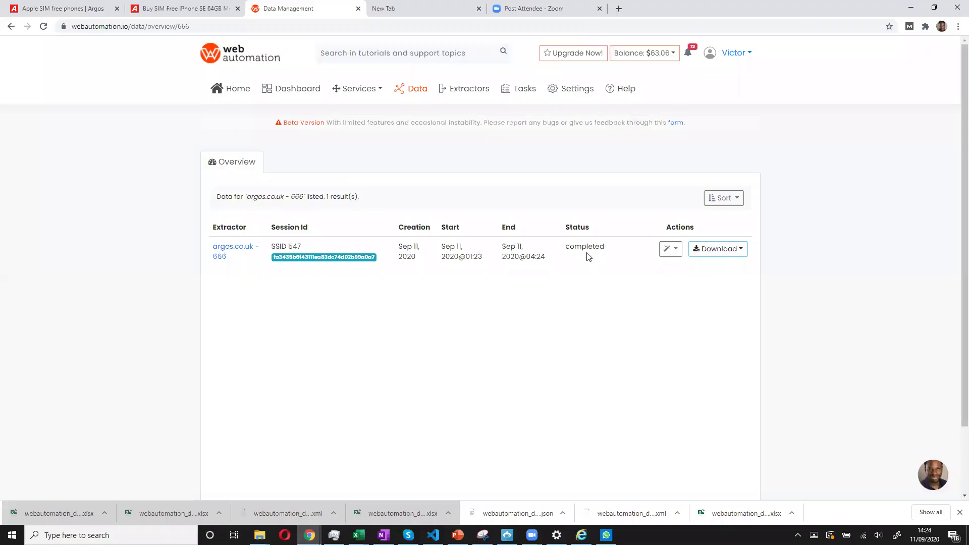
left_click(742, 256)
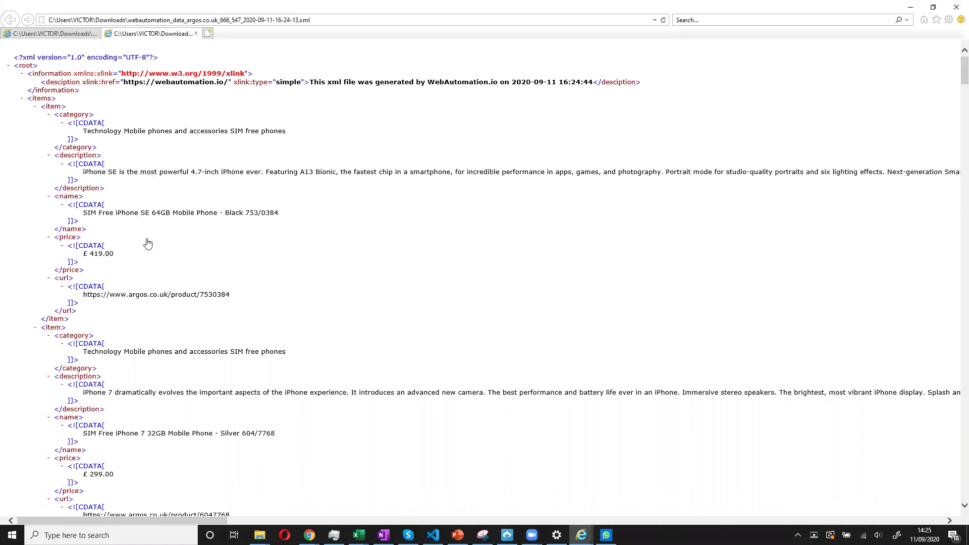
Close the XML view and download the same run data as an xlsx file.
left_click(911, 11)
left_click(732, 250)
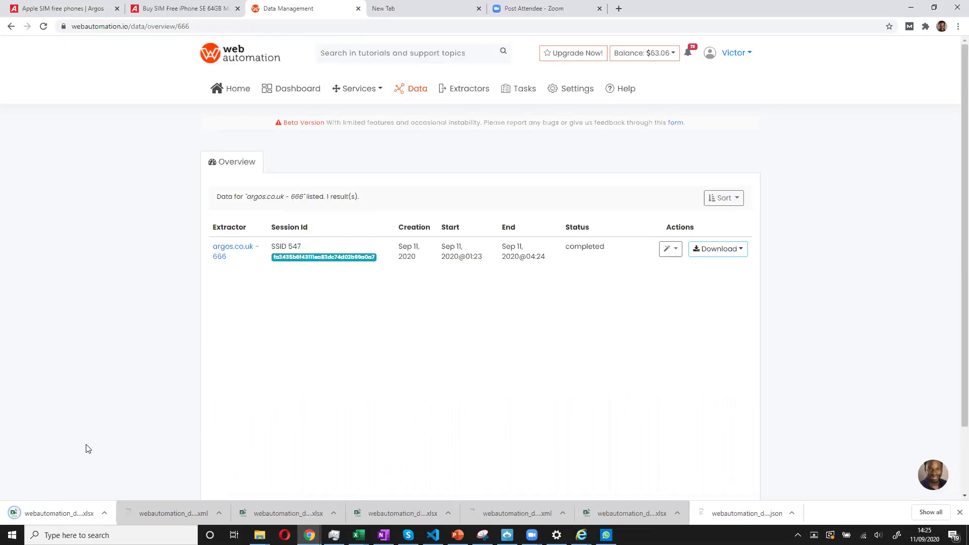
Check the workbook's 33 iPhone rows across category, description, name, price and url.
left_click(60, 512)
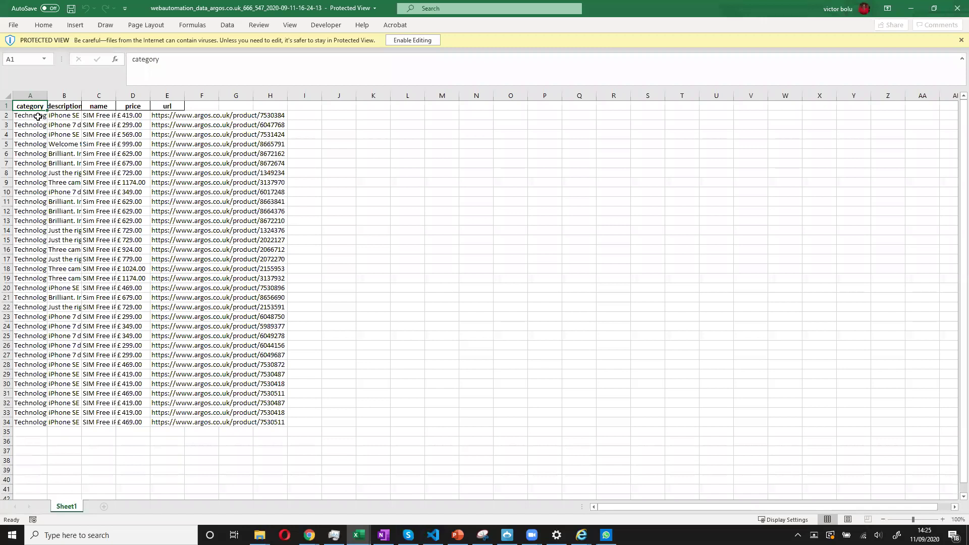
left_click(38, 116)
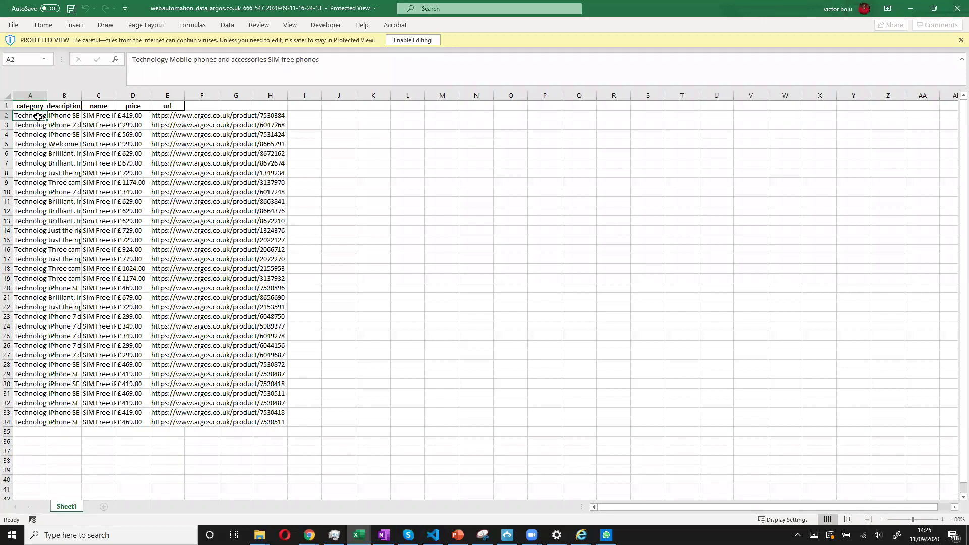
left_click(64, 120)
left_click(93, 123)
left_click(138, 116)
left_click(199, 143)
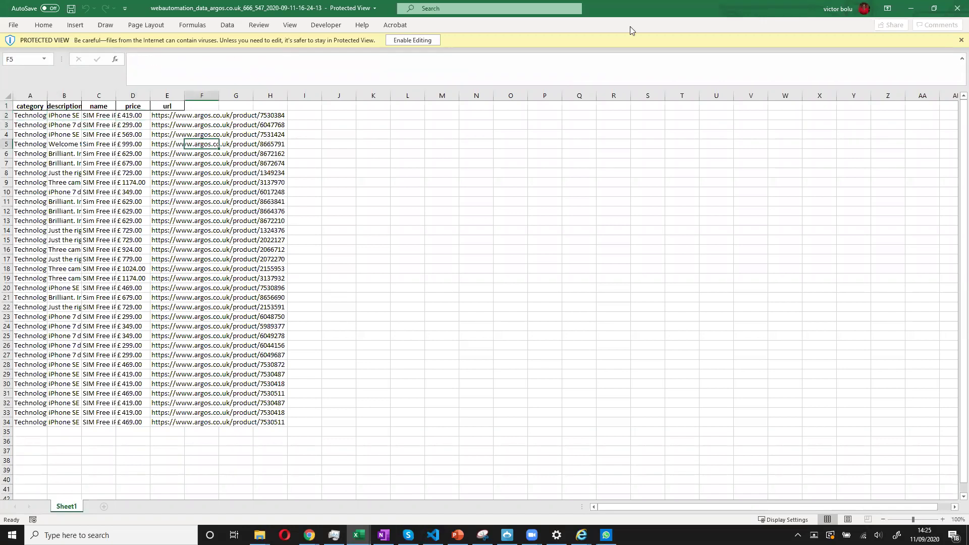
left_click(910, 8)
Add a new task in Tasks for extractor argos.co.uk - 666 with frequency Every Friday.
left_click(911, 8)
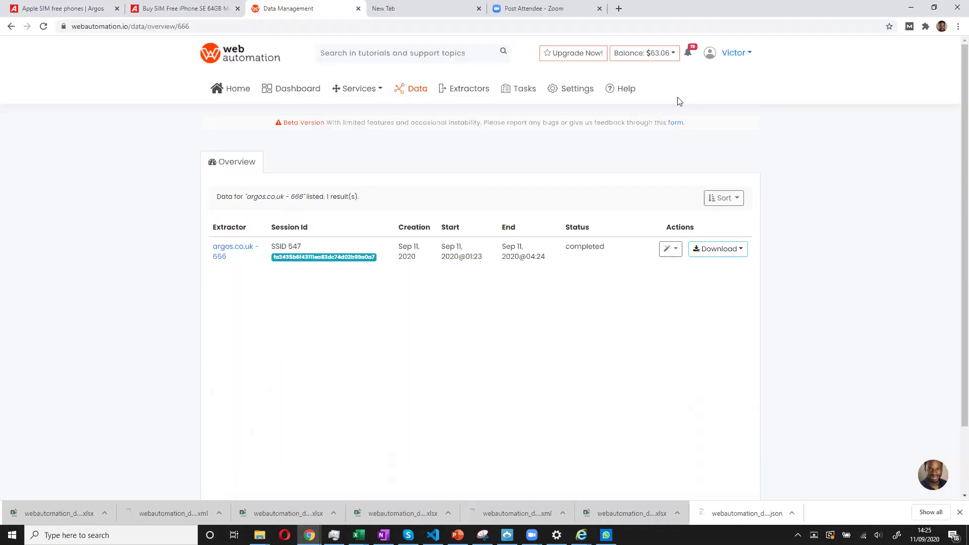
left_click(522, 91)
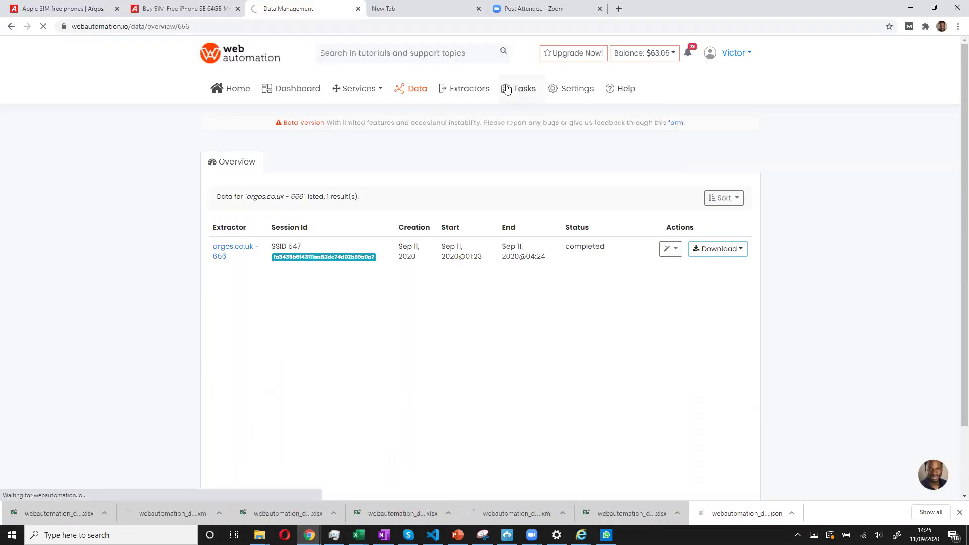
left_click(302, 164)
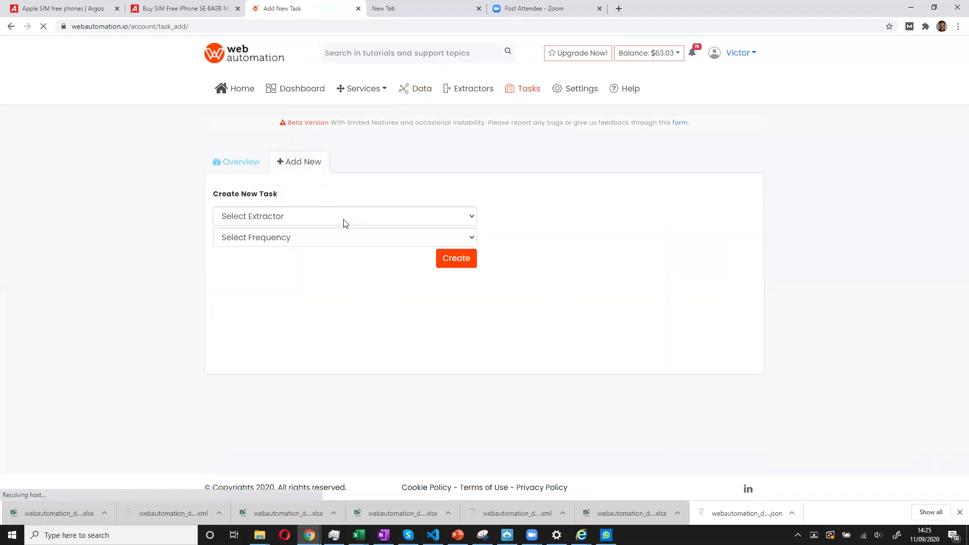
left_click(341, 219)
scroll(362, 272, "down", 20)
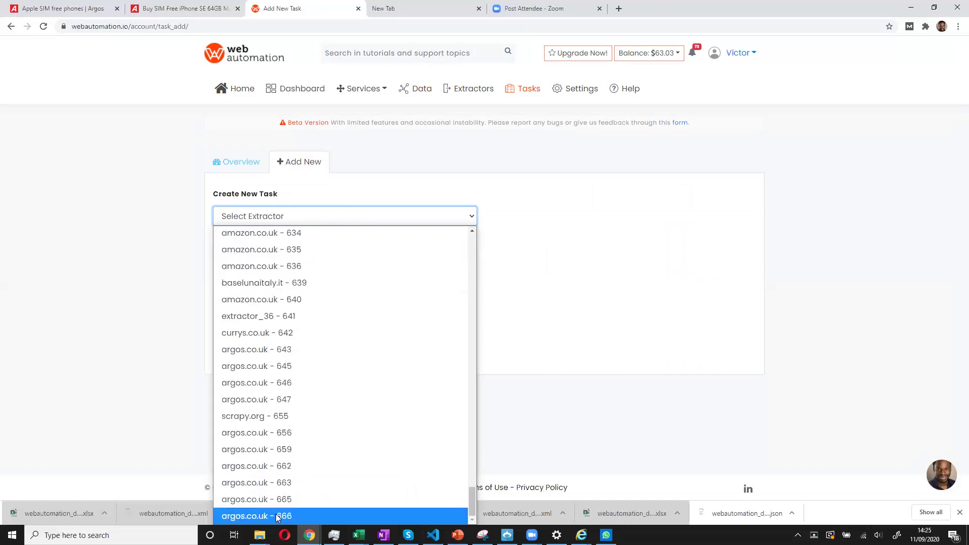
left_click(283, 515)
left_click(328, 238)
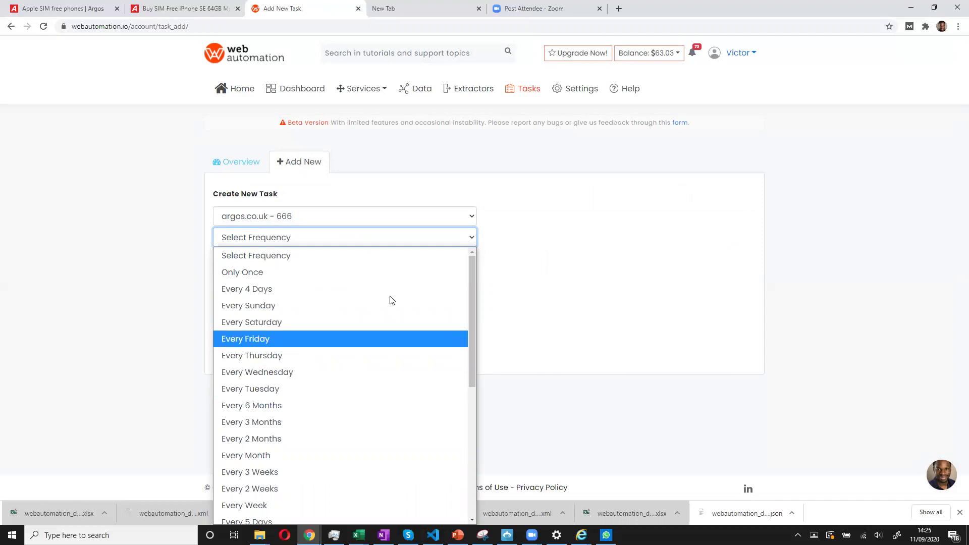
left_click(287, 340)
left_click(455, 258)
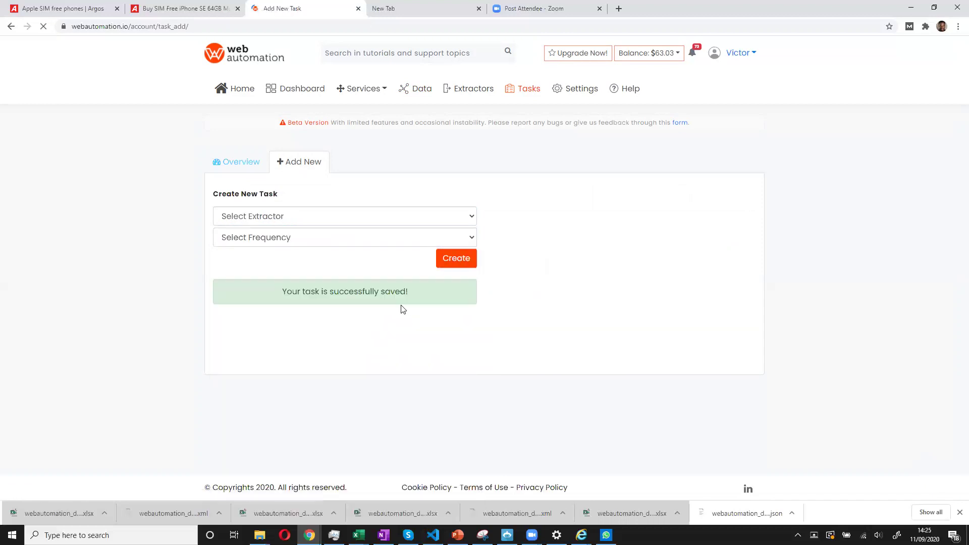